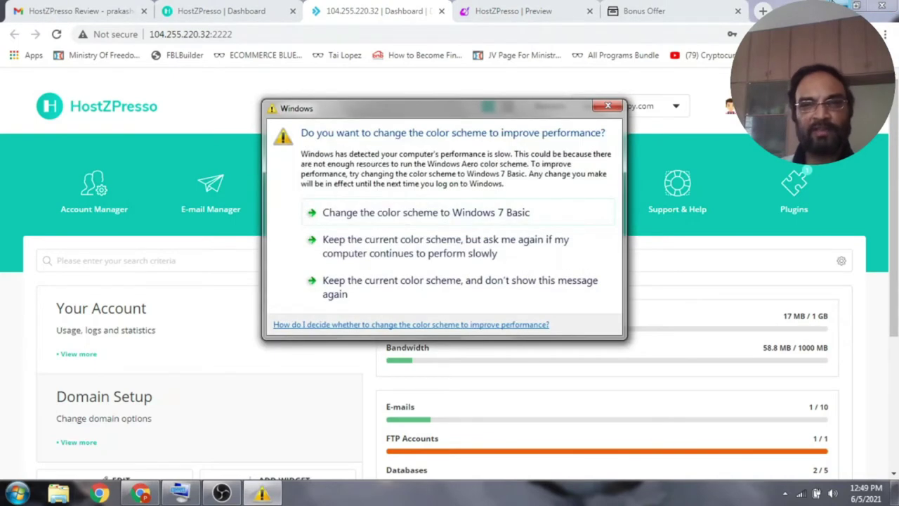
Step: Dismiss the Windows color scheme prompt and look over the countdown section of the HostZPresso bonus offer page
left_click(608, 108)
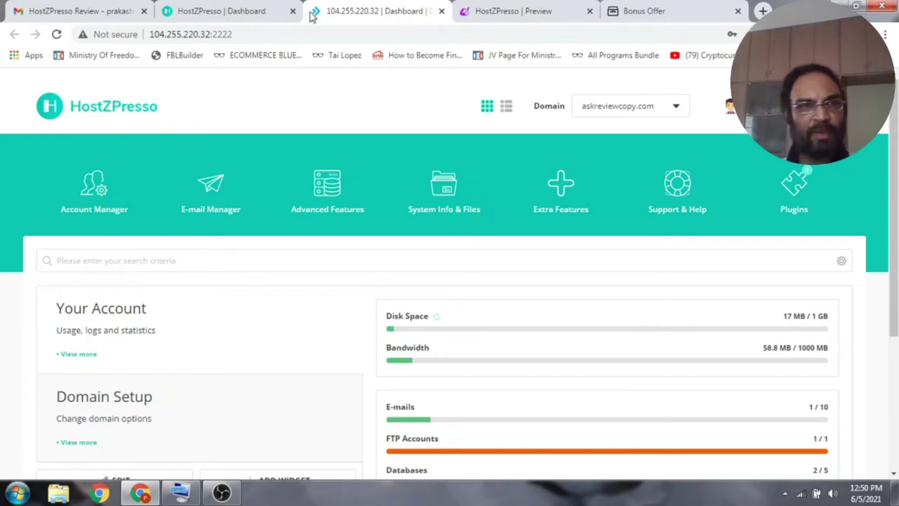
left_click(631, 14)
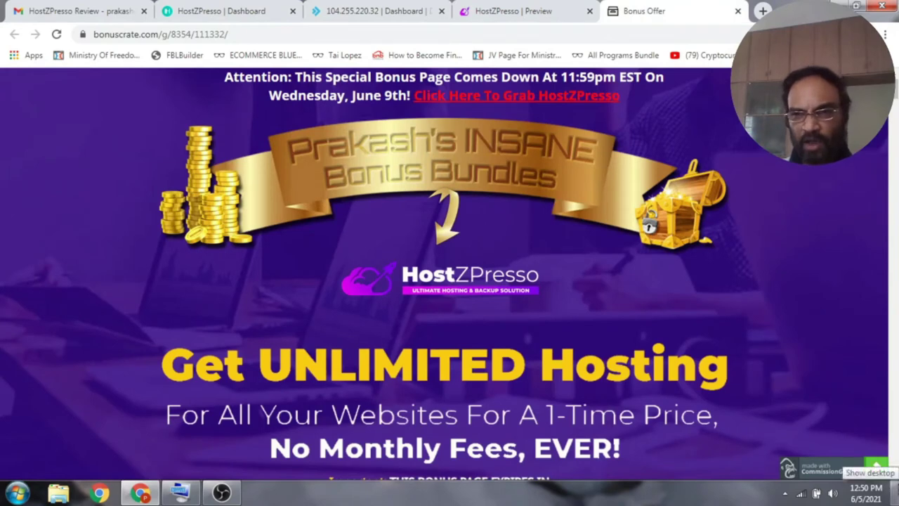
scroll(894, 476, "down", 3)
scroll(894, 476, "down", 3)
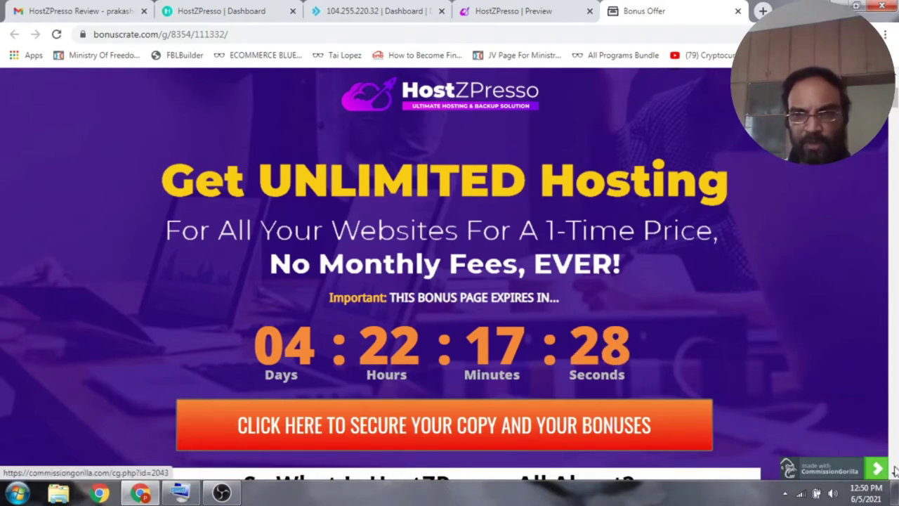
scroll(894, 475, "down", 1)
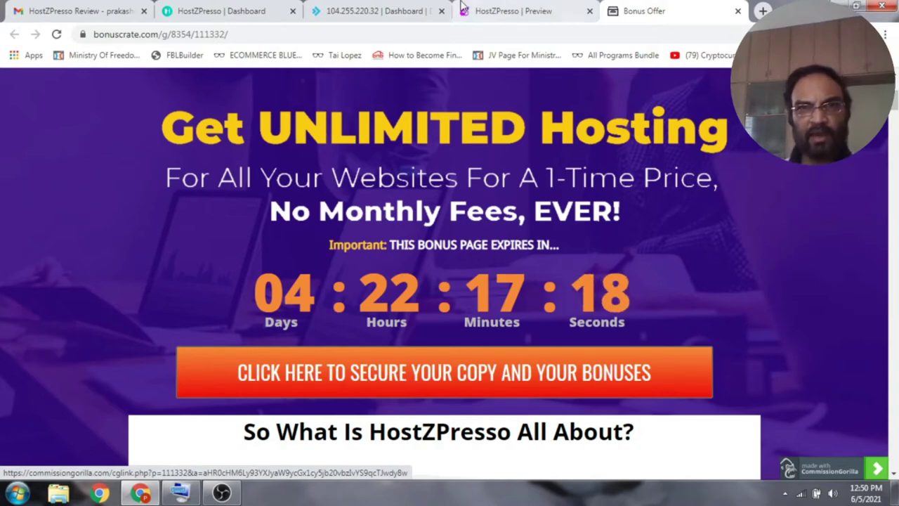
Step: Review the HostZPresso preview page's pricing and feature list, along with the bonus offer page
left_click(490, 12)
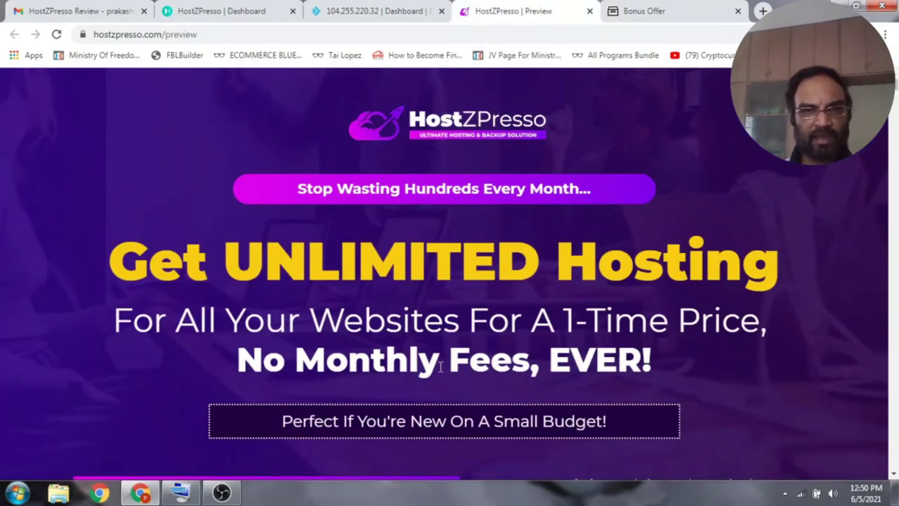
scroll(897, 462, "down", 10)
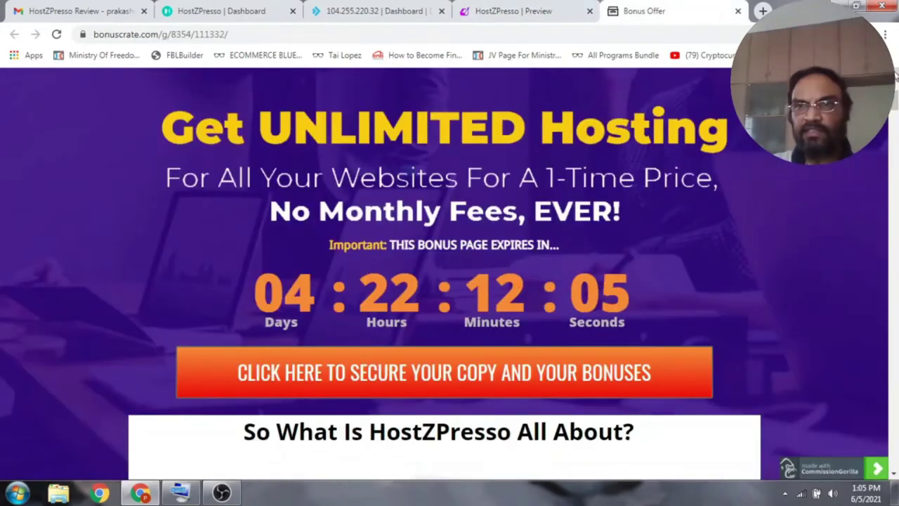
scroll(896, 81, "down", 5)
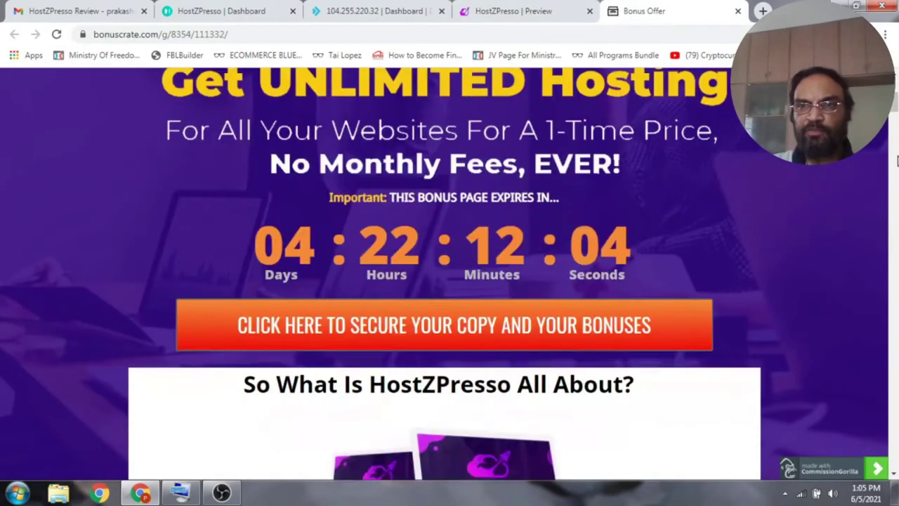
scroll(895, 95, "up", 5)
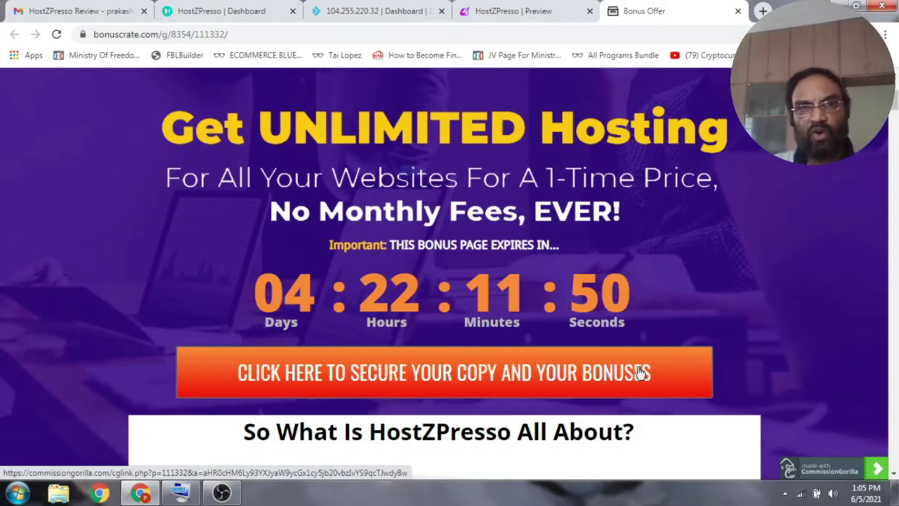
left_click(527, 14)
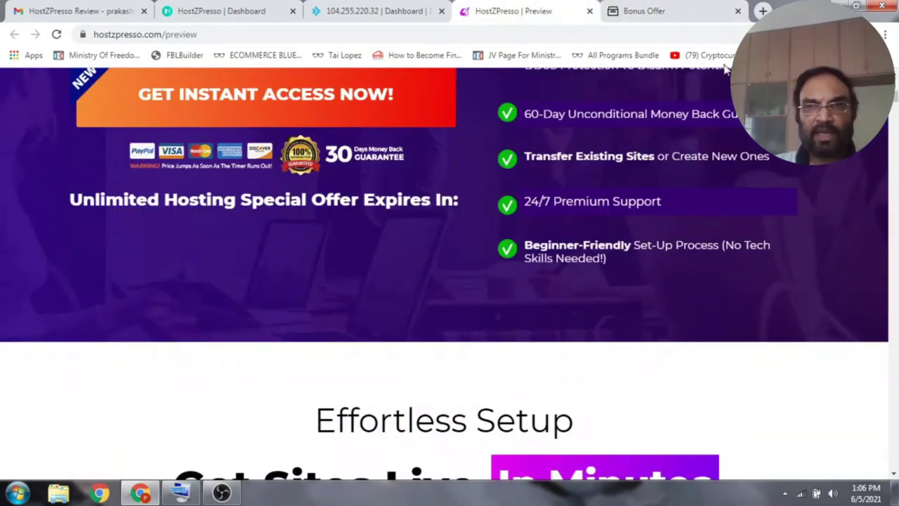
scroll(895, 82, "up", 1)
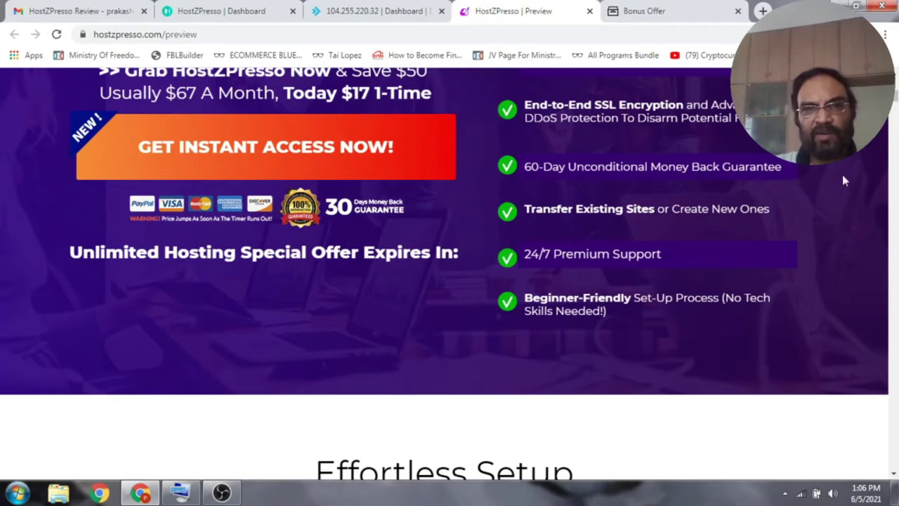
scroll(896, 80, "up", 1)
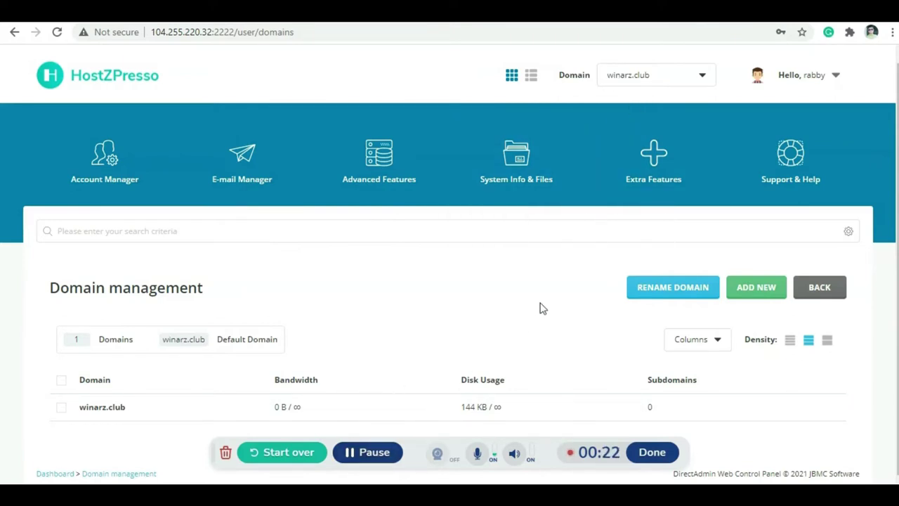
Step: Look up the NS1 server in the hosting e-mail in Gmail, and open the winarz.club domain's management page in Namecheap
left_click(500, 23)
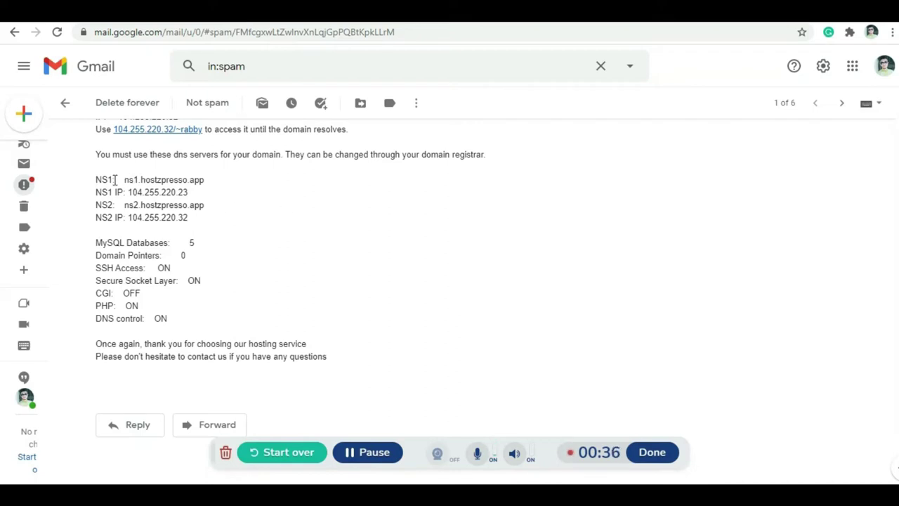
left_click_drag(97, 177, 210, 181)
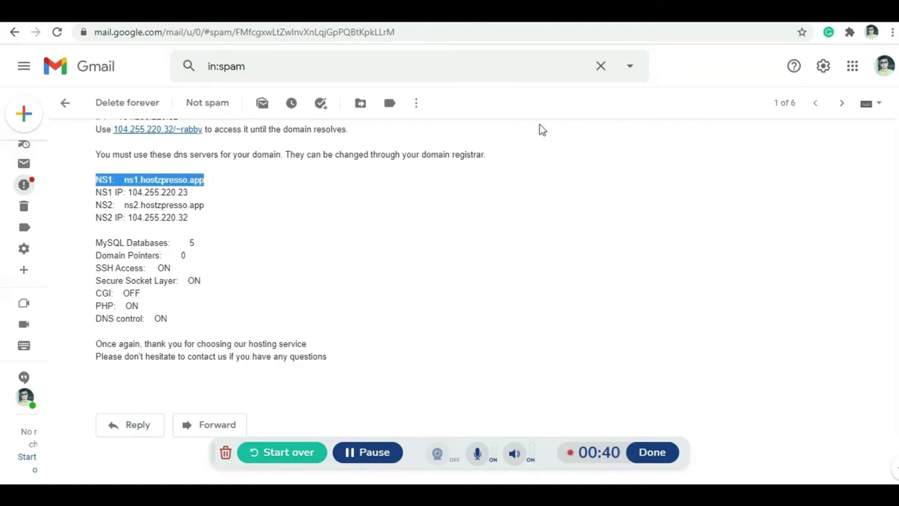
left_click(565, 7)
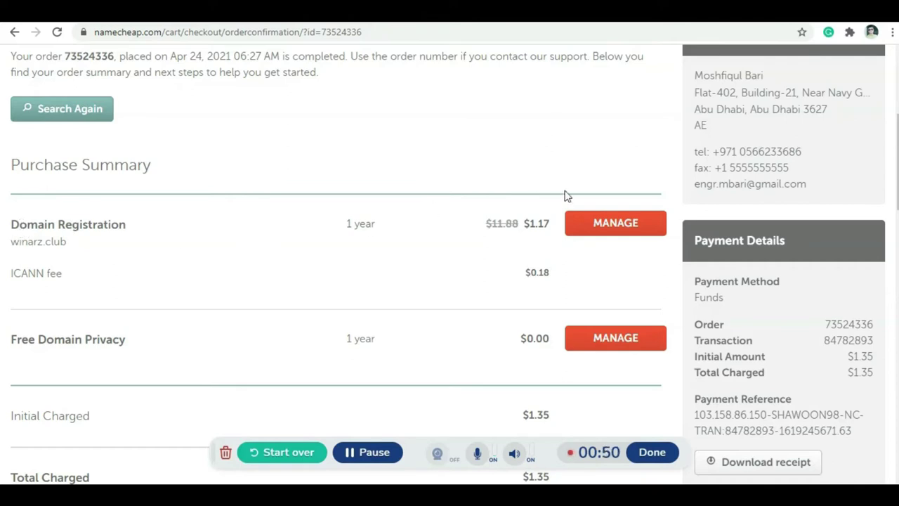
left_click(612, 223)
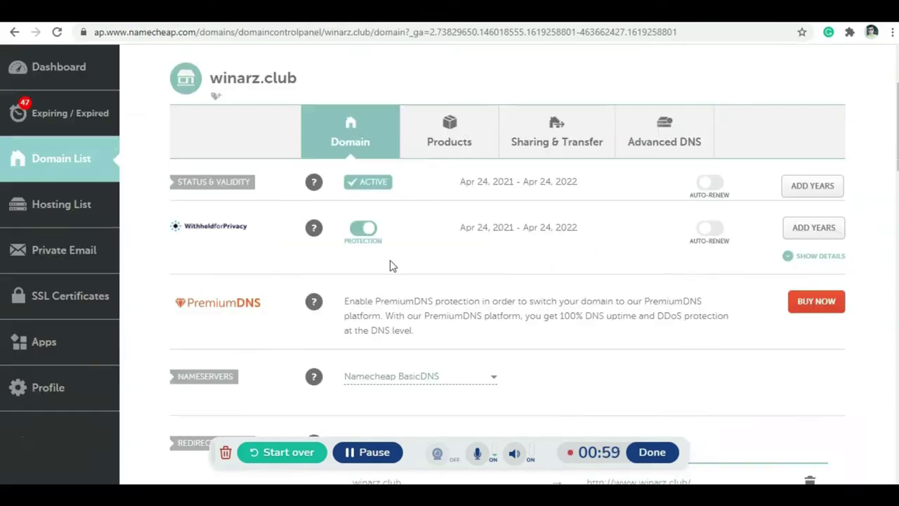
Step: Change the nameserver type of winarz.club to Custom DNS
scroll(392, 265, "down", 3)
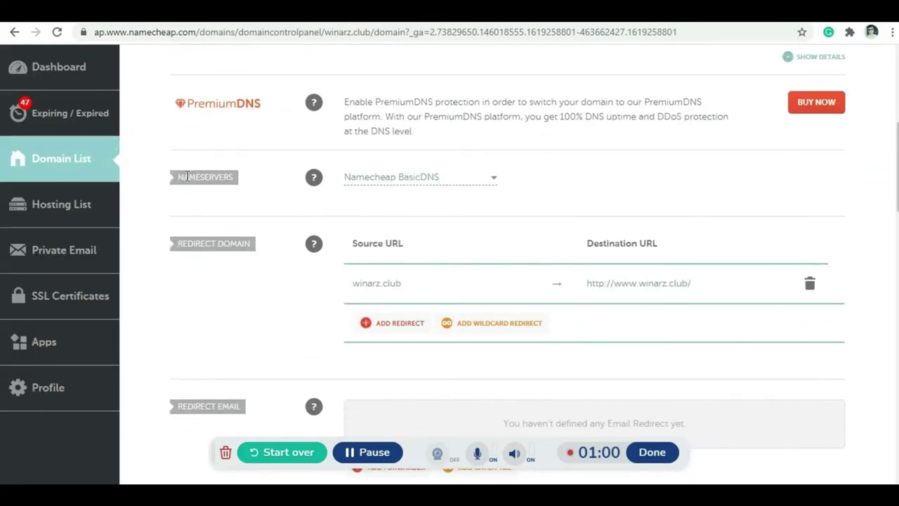
mouse_move(314, 177)
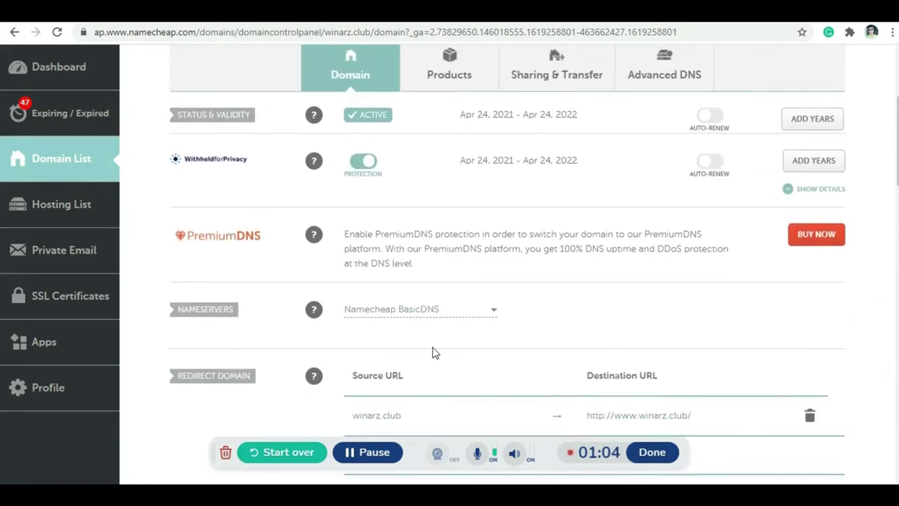
scroll(421, 330, "down", 2)
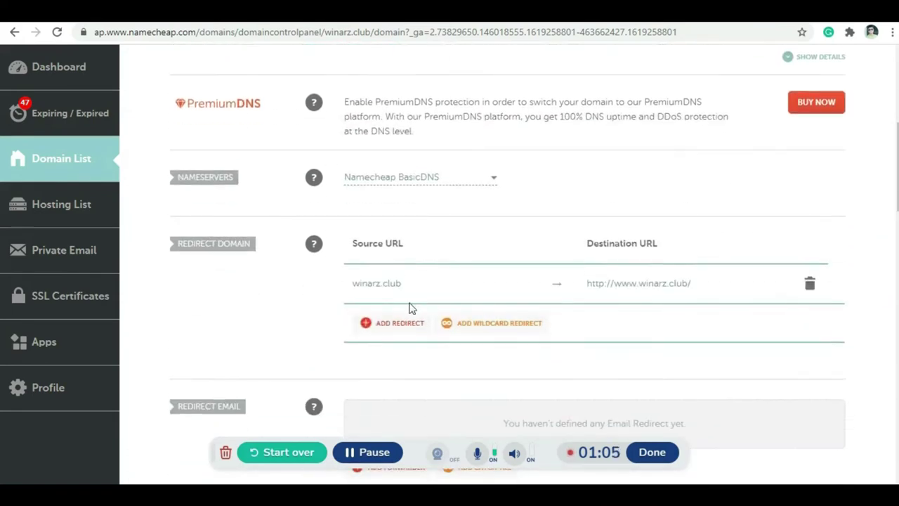
left_click(493, 177)
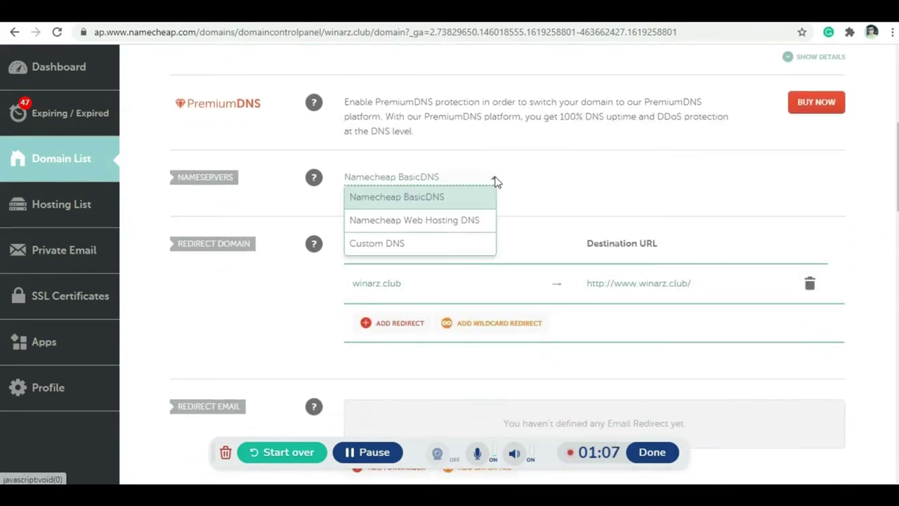
left_click(403, 246)
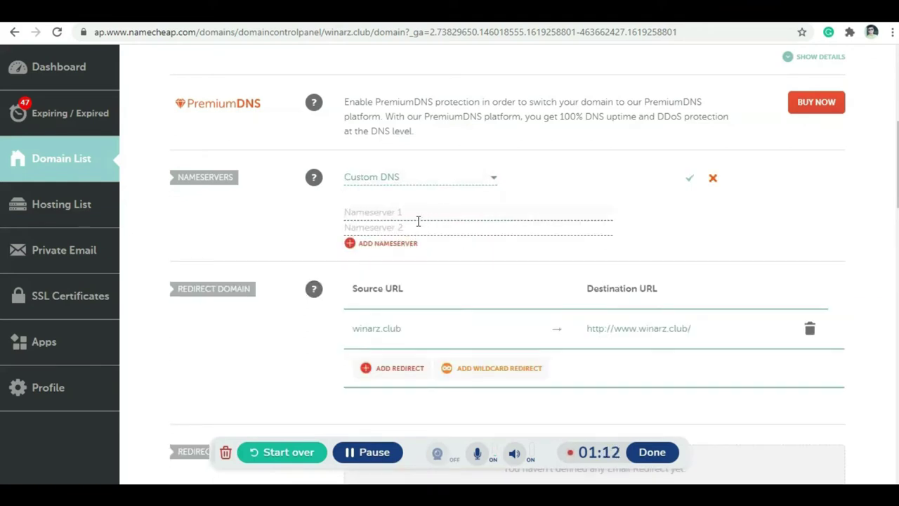
Step: Copy ns1.hostzpresso.app and ns2.hostzpresso.app from the hosting e-mail in Gmail into the Namecheap nameserver 1 and 2 fields and save them
left_click(522, 17)
left_click_drag(125, 180, 206, 184)
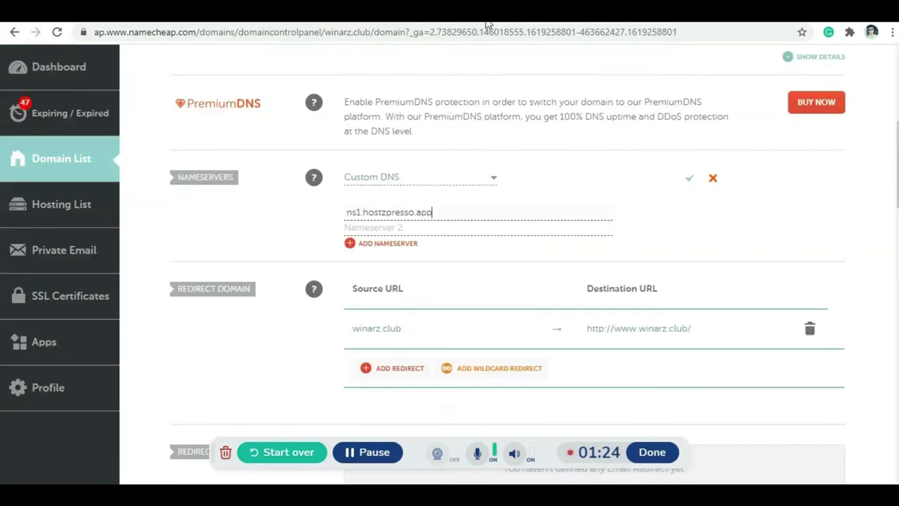
key("ctrl+Tab")
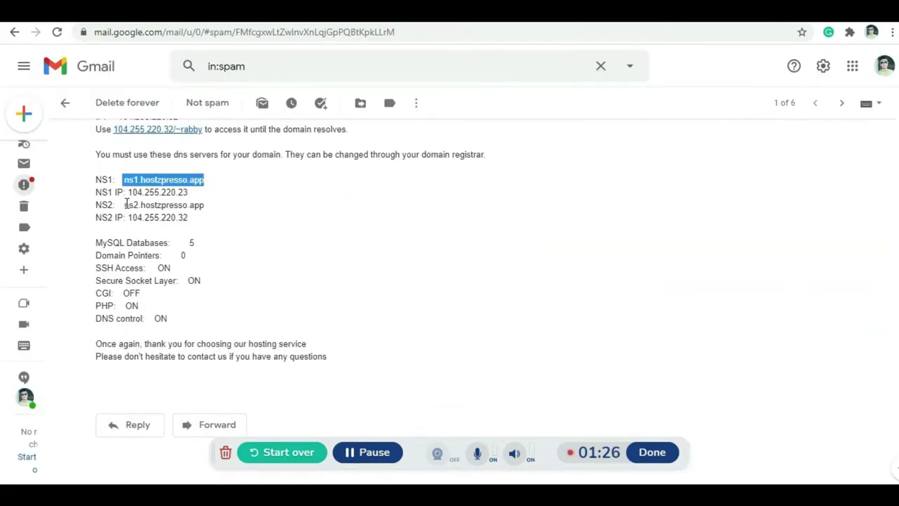
left_click_drag(124, 204, 206, 208)
right_click(194, 211)
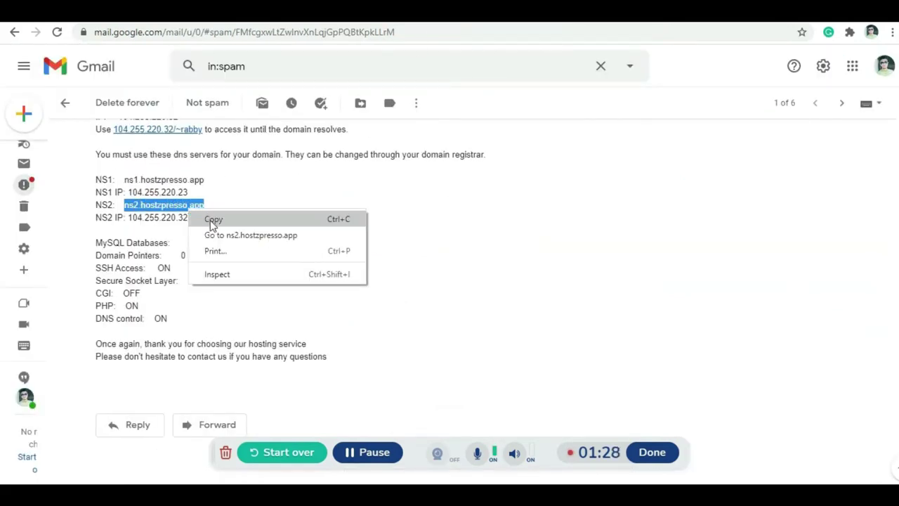
left_click(213, 220)
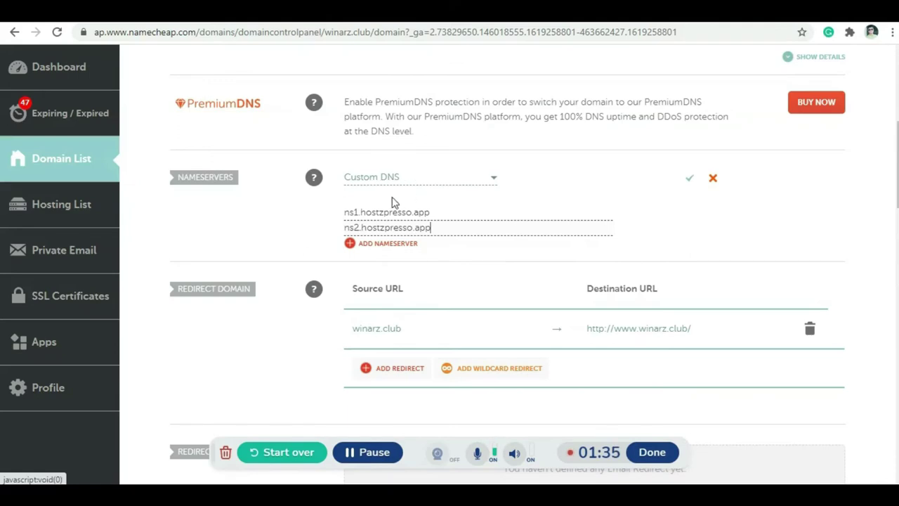
left_click(690, 180)
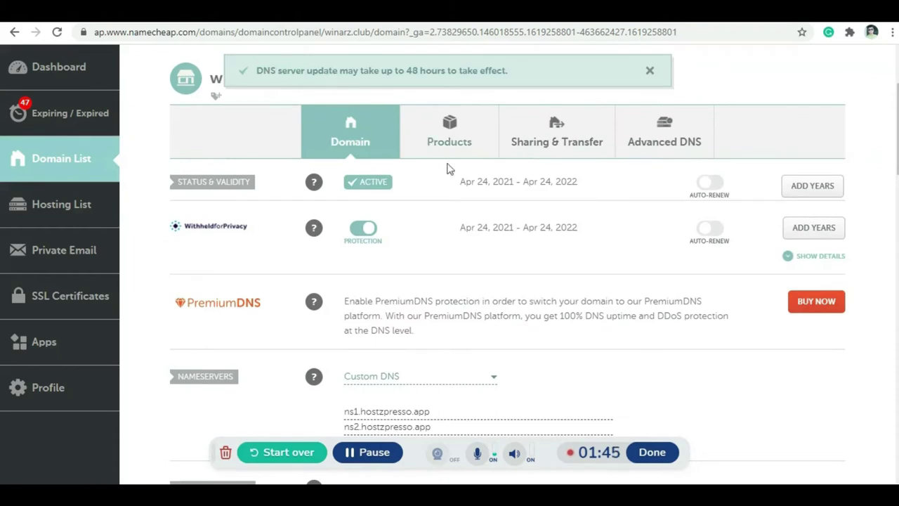
scroll(441, 281, "down", 2)
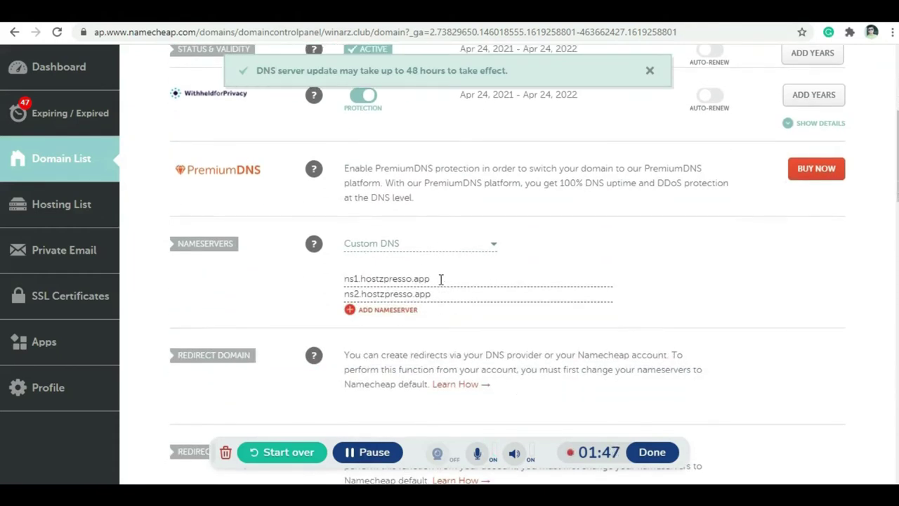
scroll(371, 457, "down", 1)
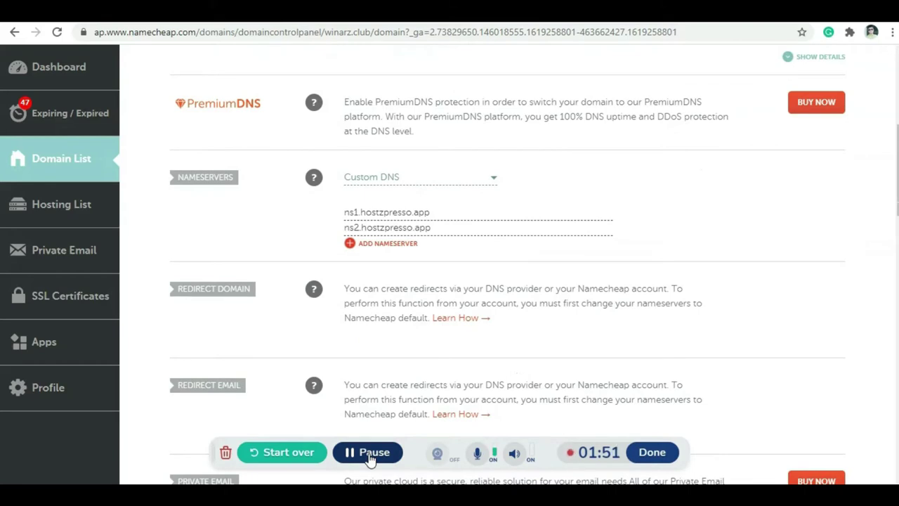
Step: In the HostZPresso control panel, start creating a new MySQL database for winarz.club and enter winarzdb as its name
key("ctrl+Tab")
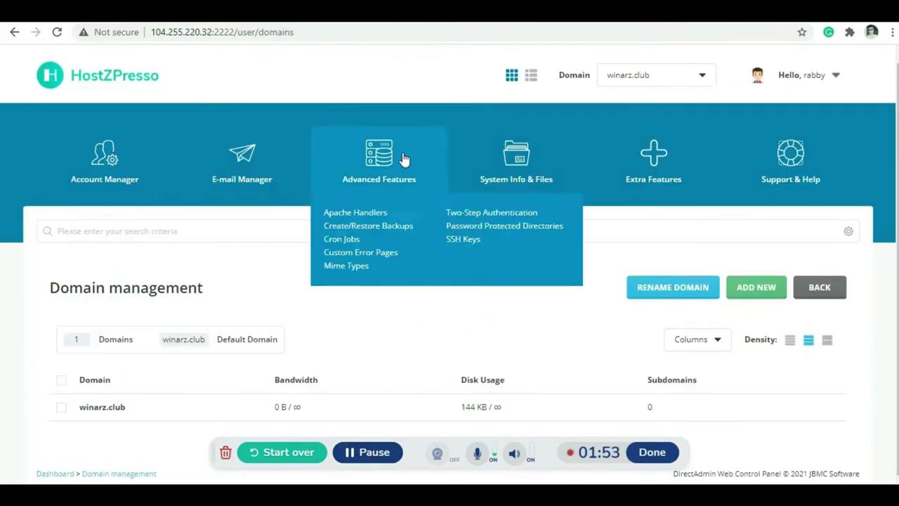
mouse_move(129, 186)
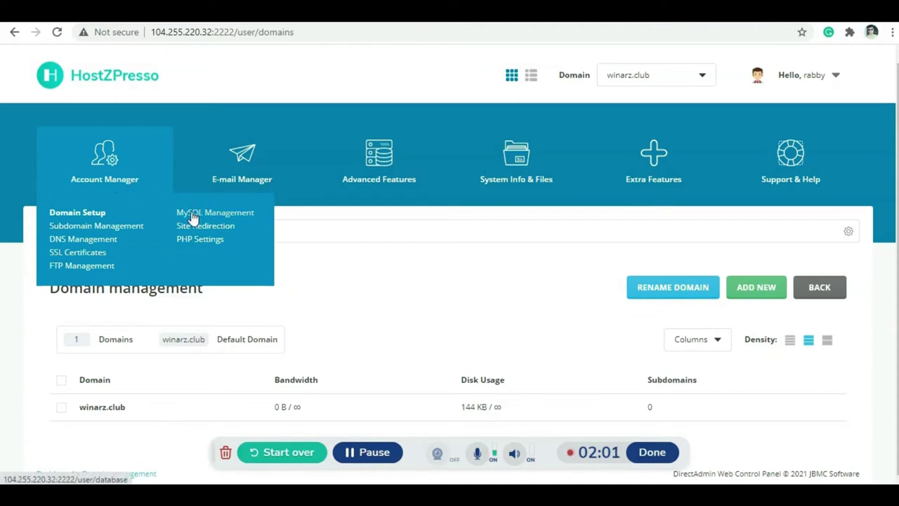
left_click(223, 217)
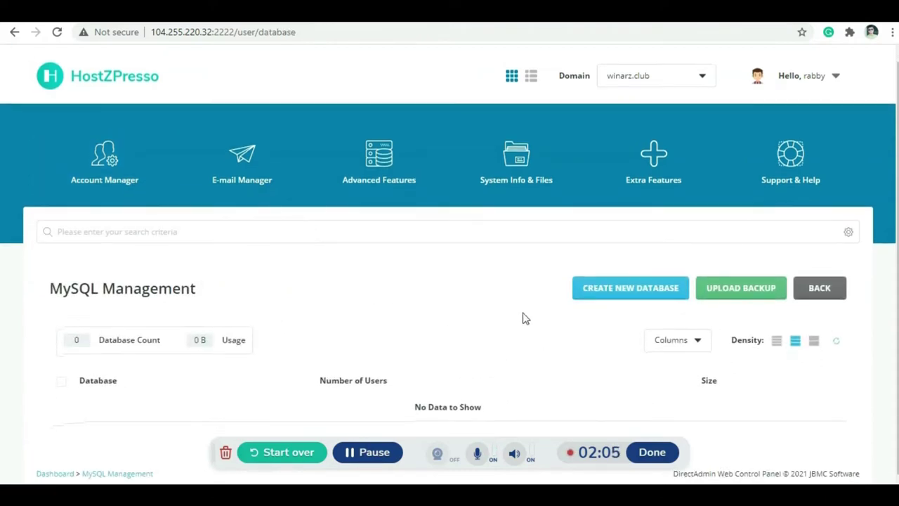
left_click(625, 299)
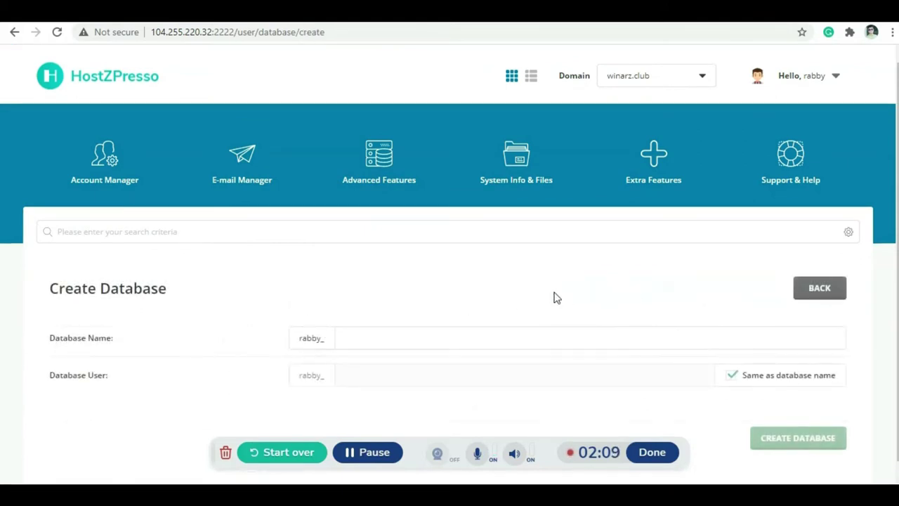
left_click(364, 321)
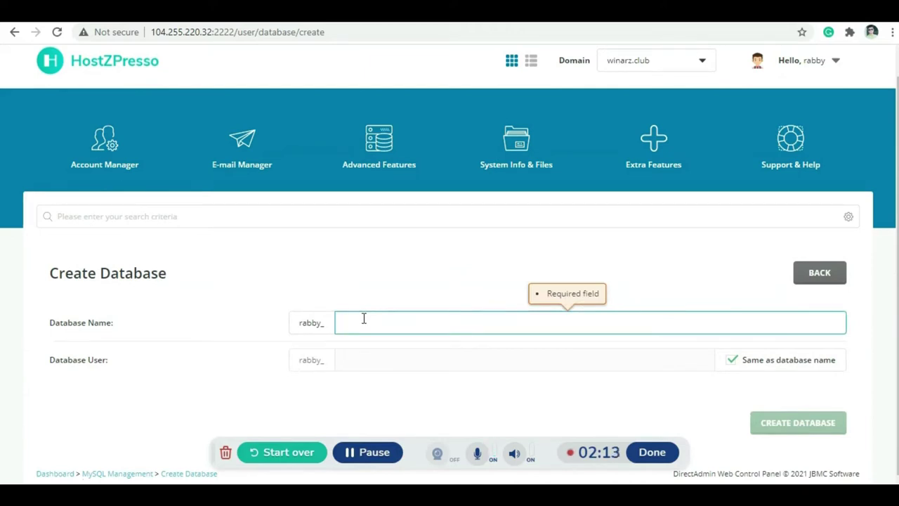
type("wina")
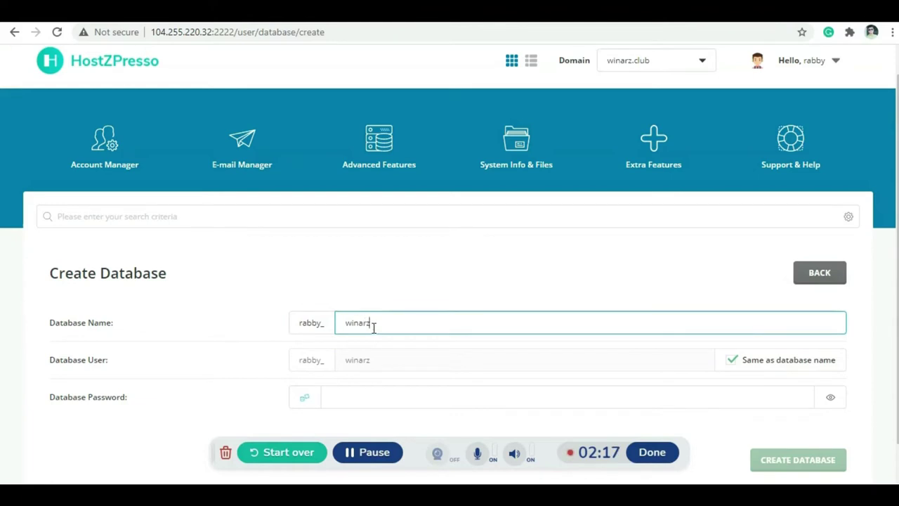
type("rzdb")
left_click(390, 363)
left_click(733, 362)
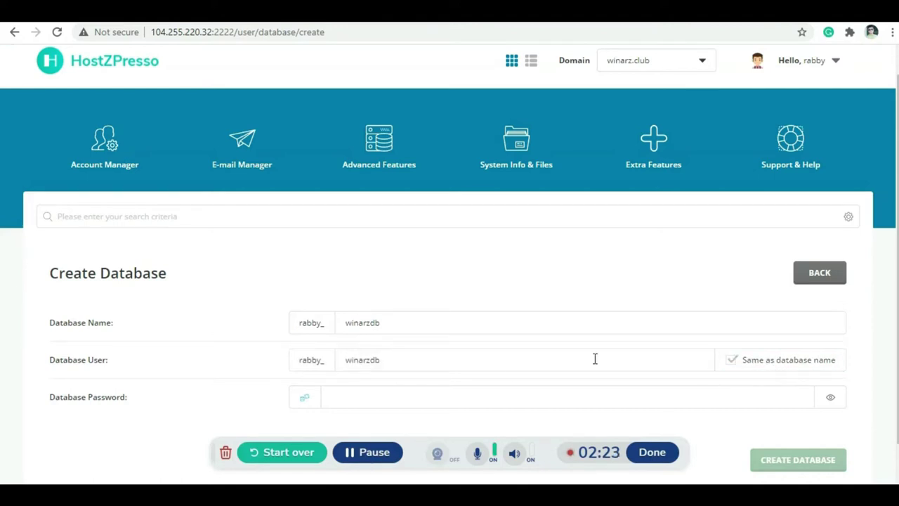
left_click(408, 359)
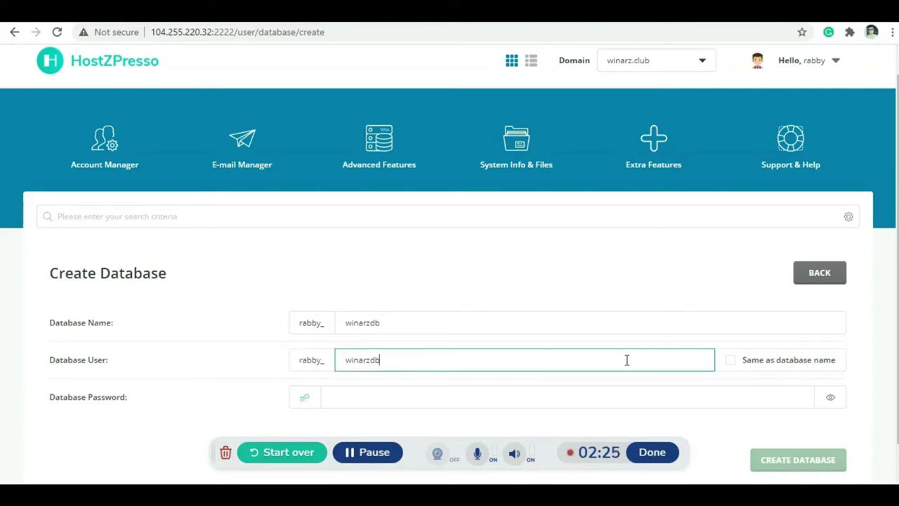
left_click(732, 361)
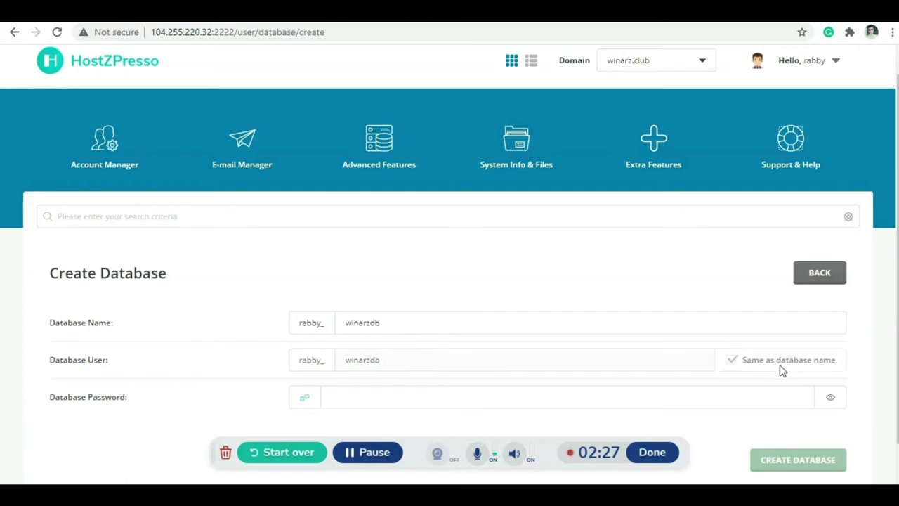
Step: Generate a random database password, reveal and copy it, and create the database
scroll(345, 364, "down", 1)
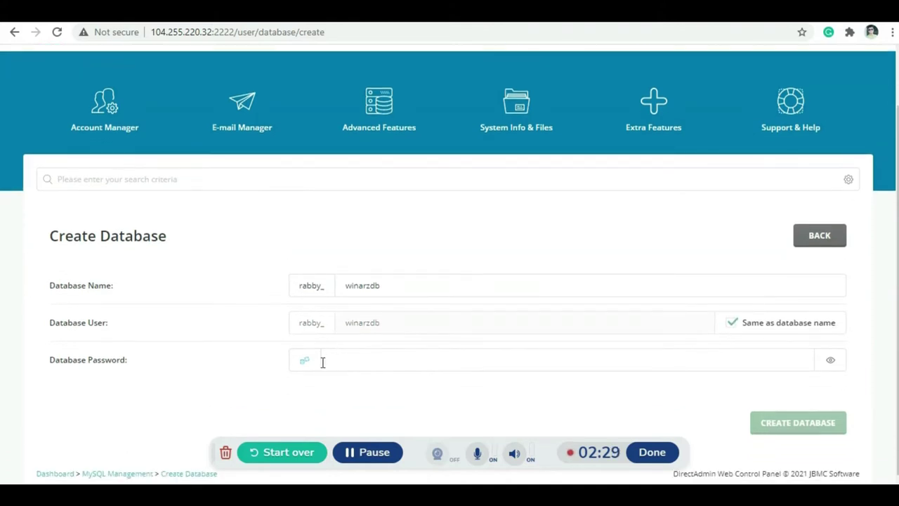
left_click(385, 356)
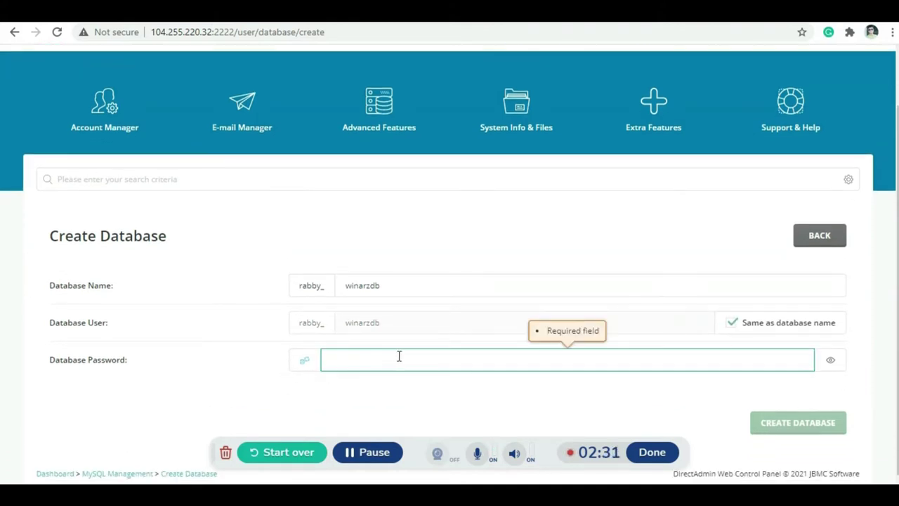
left_click(305, 362)
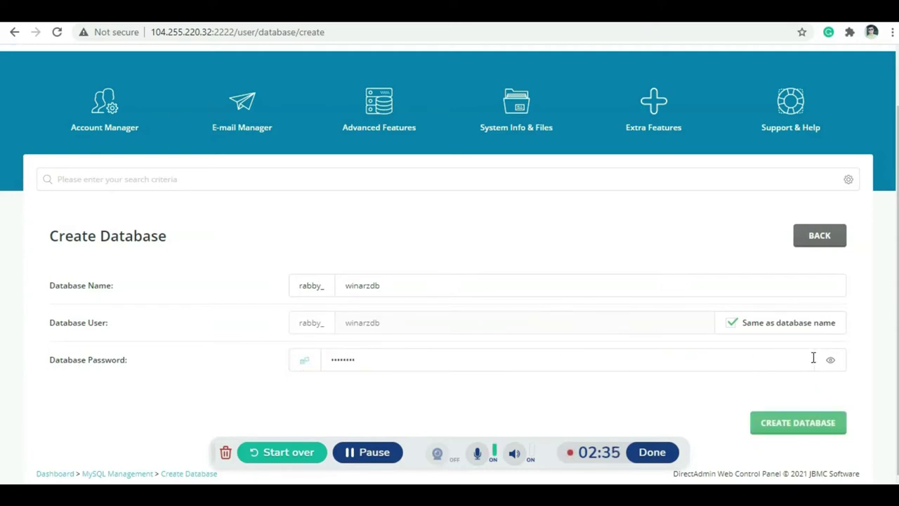
left_click(831, 360)
left_click_drag(392, 363, 309, 366)
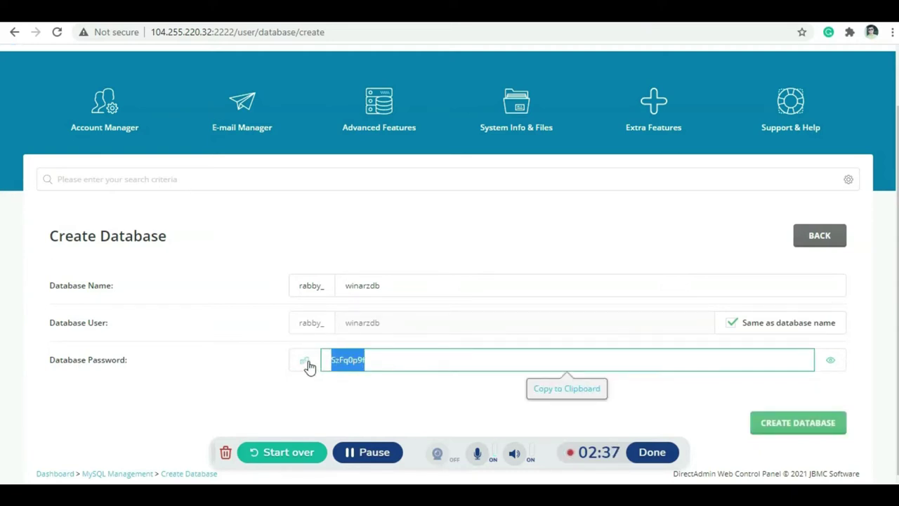
left_click(791, 430)
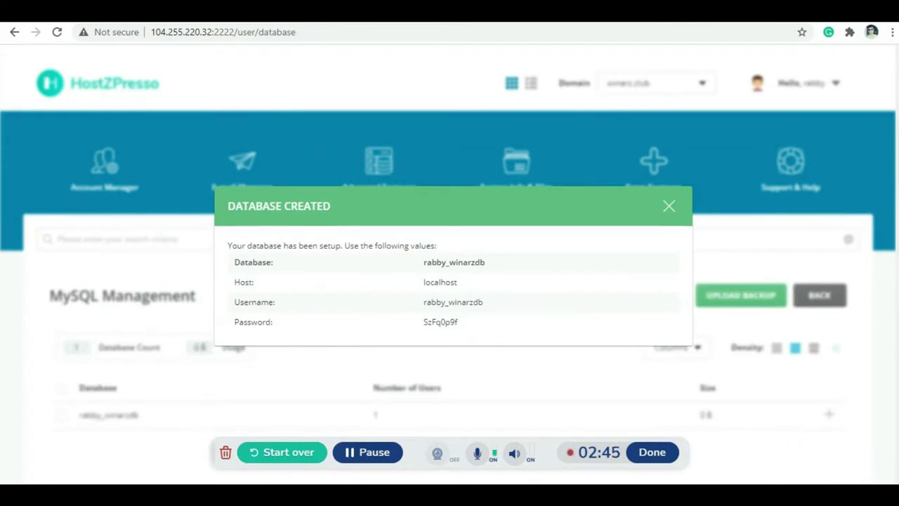
Step: Switch to the Notepad notes and paste the copied password after the Database password label
key("alt+Tab")
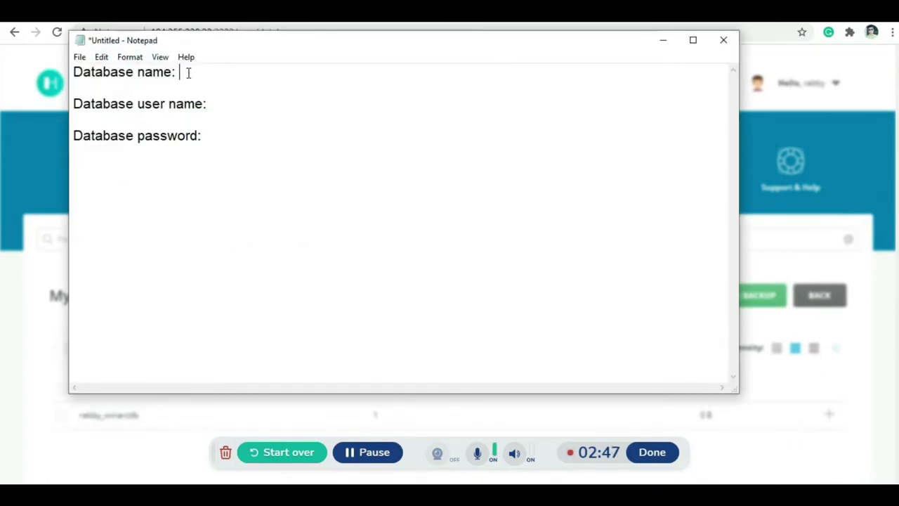
key("ctrl+v")
left_click_drag(182, 73, 255, 71)
key("ctrl+c")
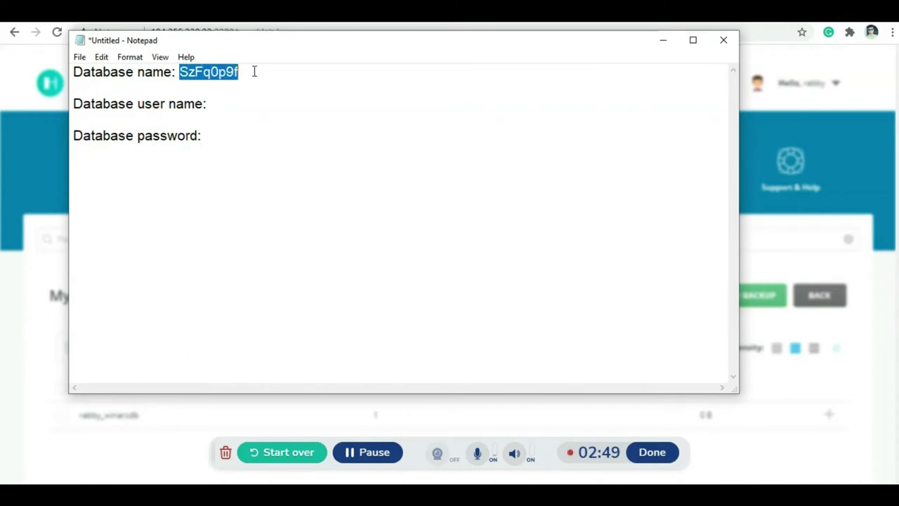
key("BackSpace")
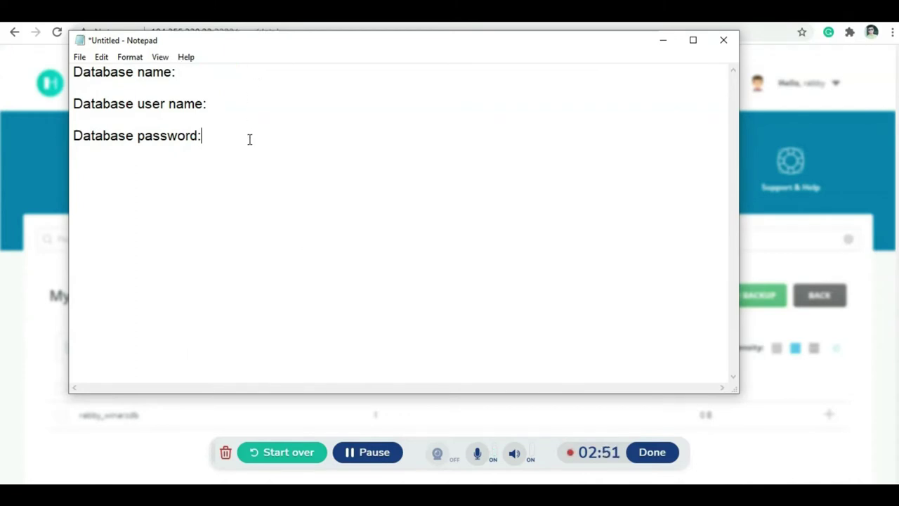
key("ctrl+v")
left_click(662, 40)
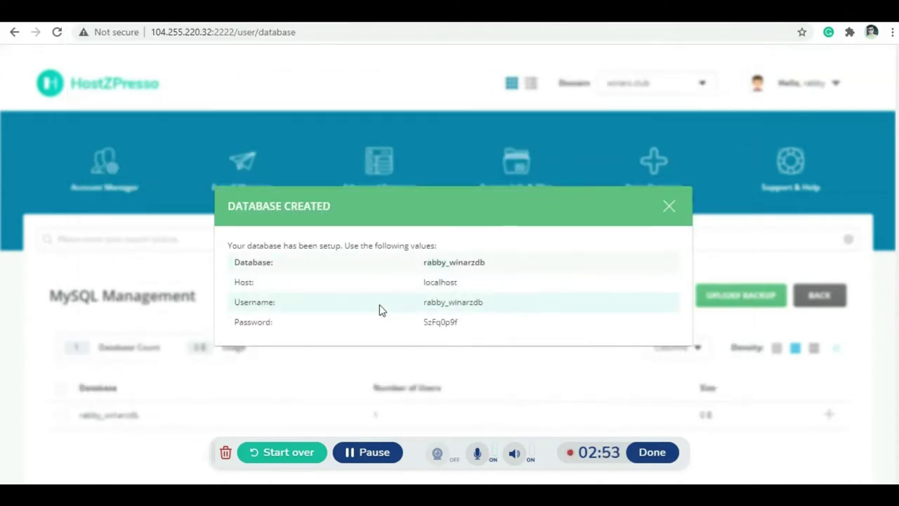
Step: Copy the database, host, username and password details from the Database Created message, replace the Notepad notes with them, and close the message
left_click_drag(481, 325, 232, 265)
key("ctrl+c")
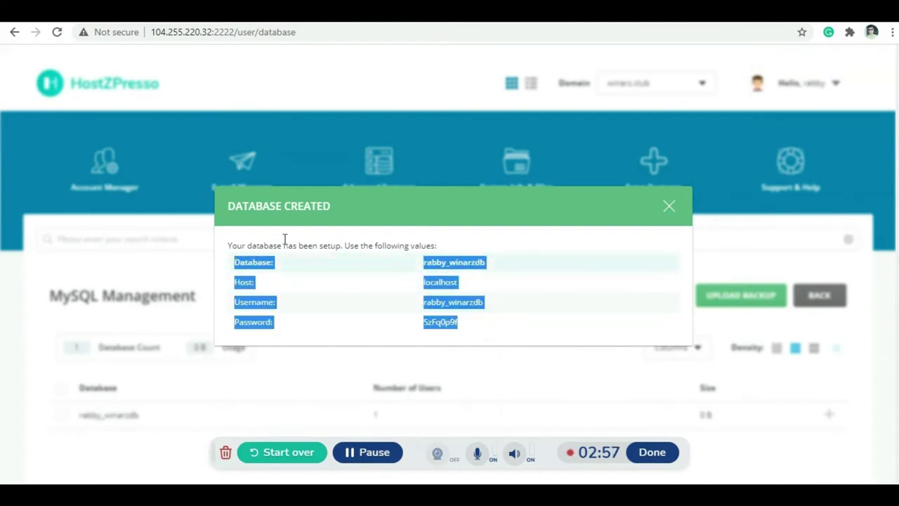
left_click(221, 495)
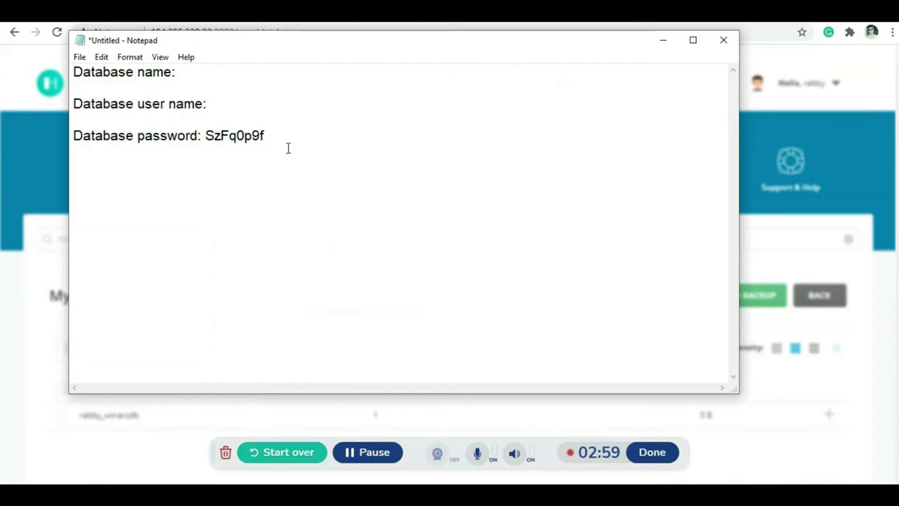
left_click_drag(288, 148, 65, 69)
key("ctrl+v")
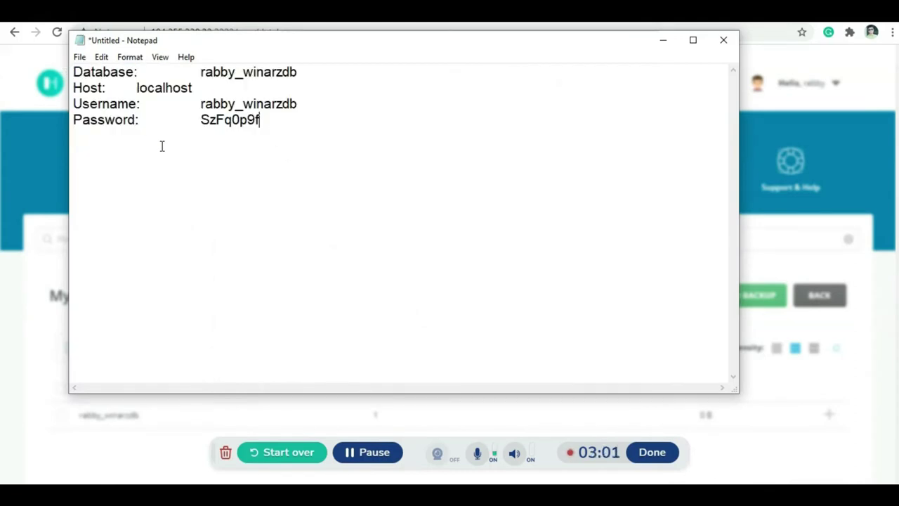
left_click(661, 43)
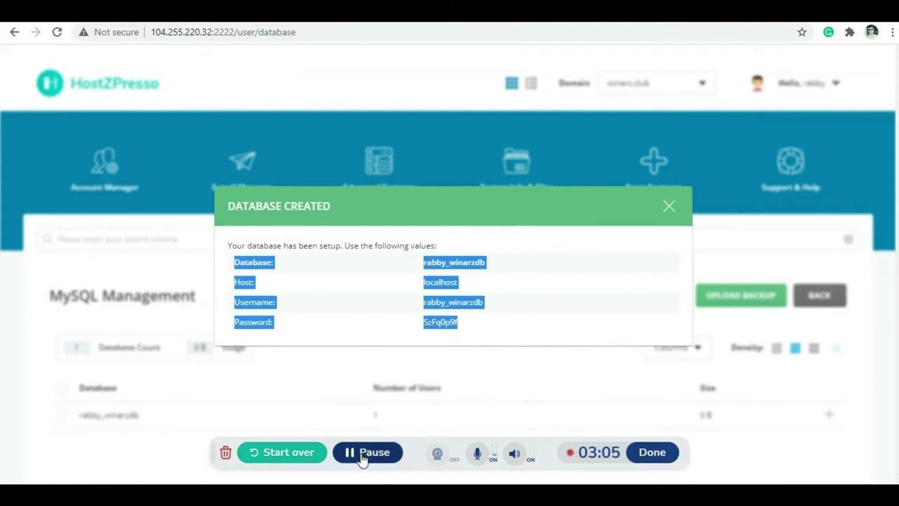
left_click(418, 449)
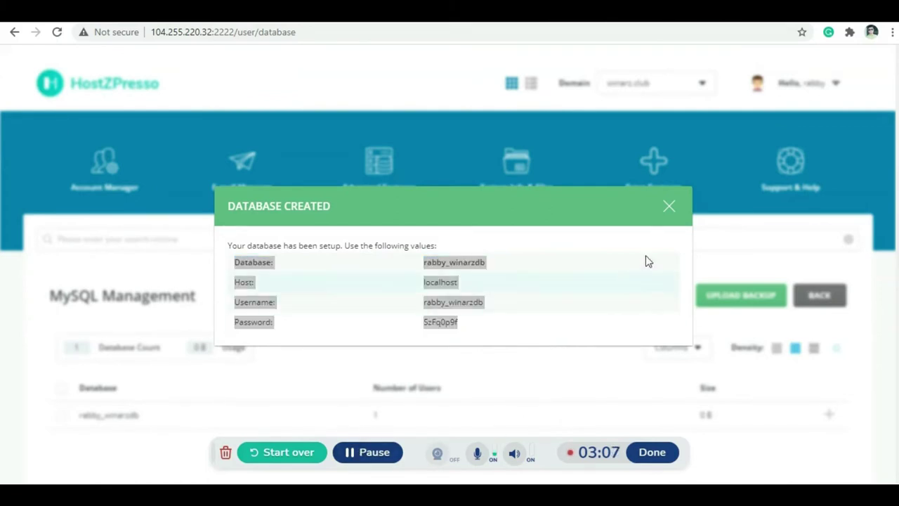
left_click(668, 206)
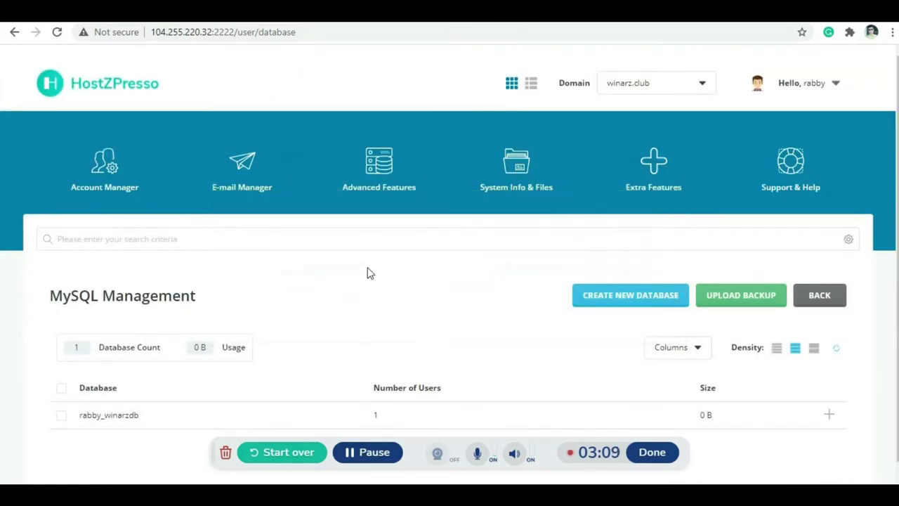
Step: Open the file manager and go to the public_html folder of winarz.club
mouse_move(362, 173)
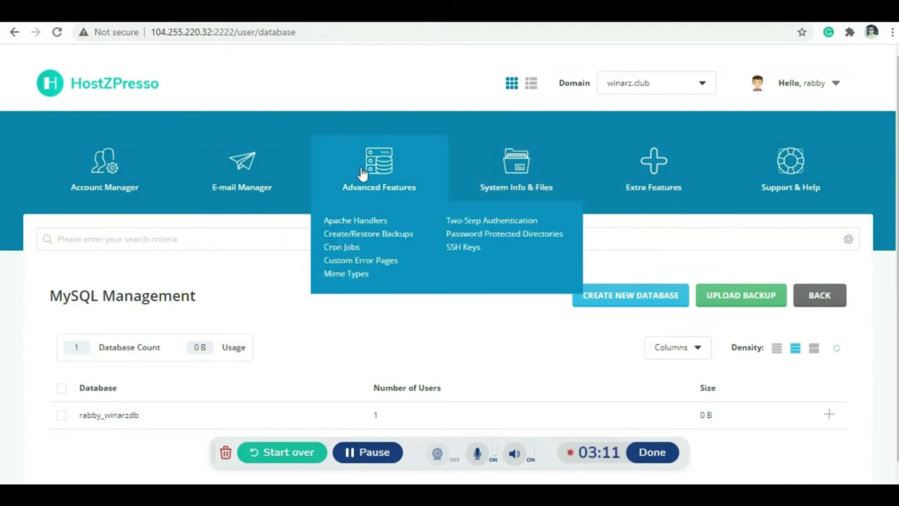
mouse_move(514, 176)
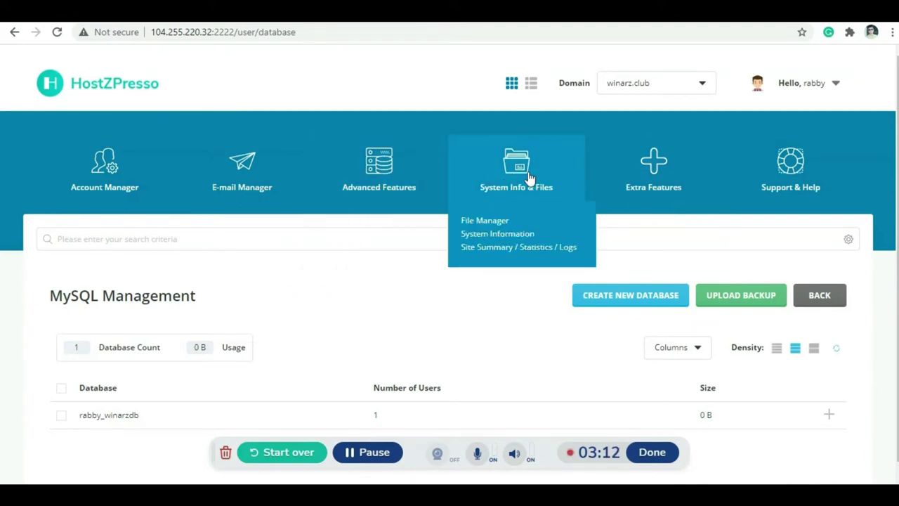
left_click(484, 220)
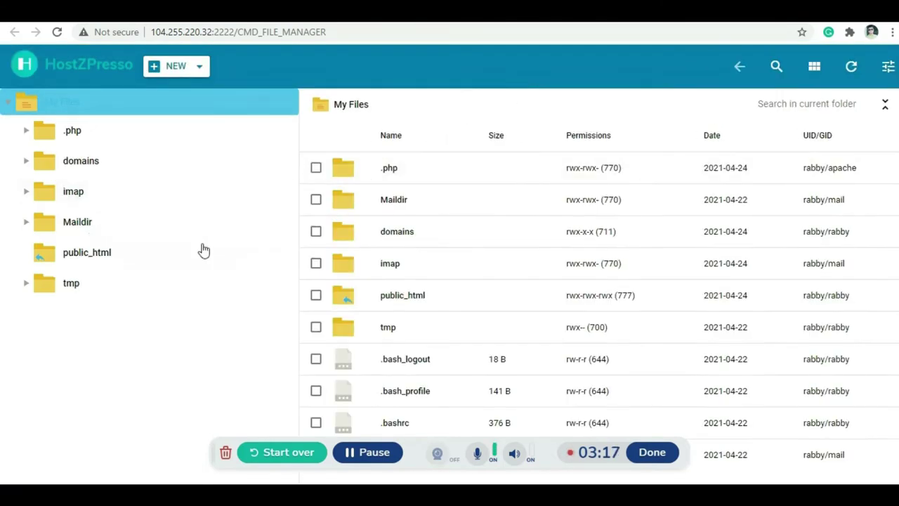
left_click(107, 257)
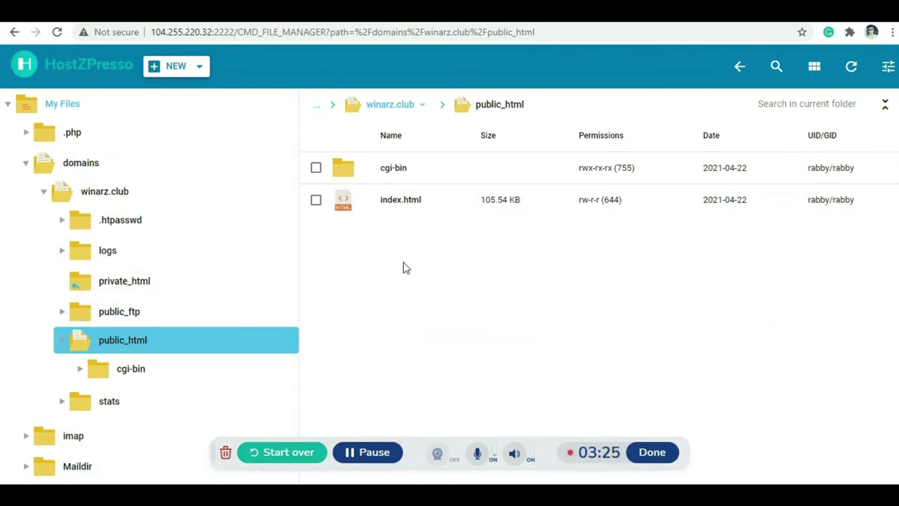
Step: Download WordPress 5.7.1 as a zip from wordpress.org and return to the public_html folder in the HostZPresso file manager
left_click(618, 21)
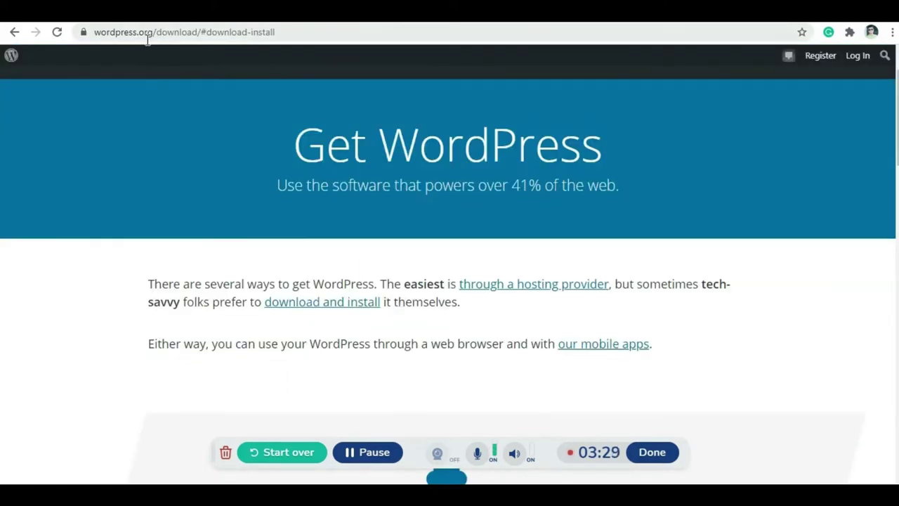
left_click(337, 304)
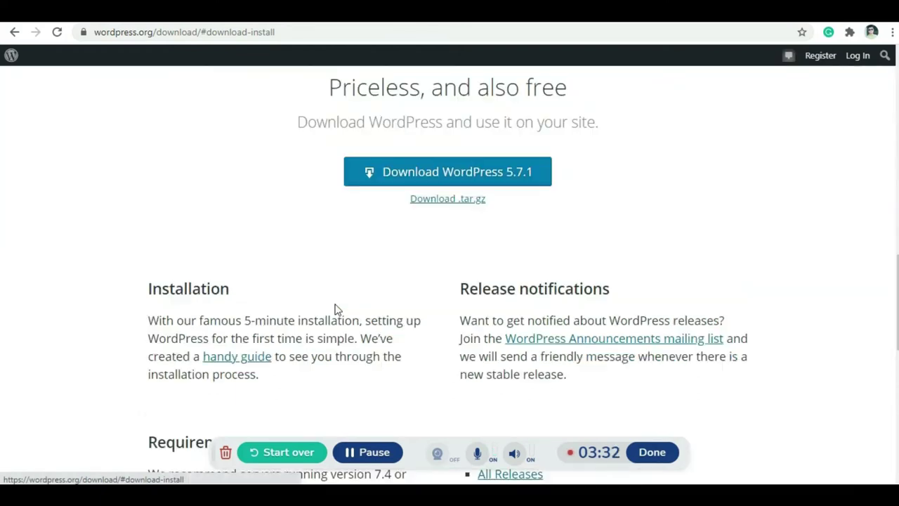
left_click(464, 175)
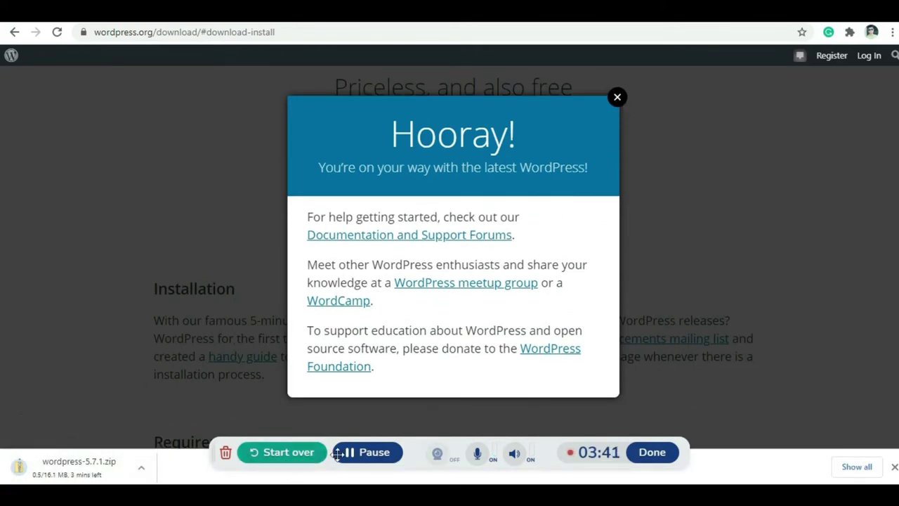
left_click(381, 457)
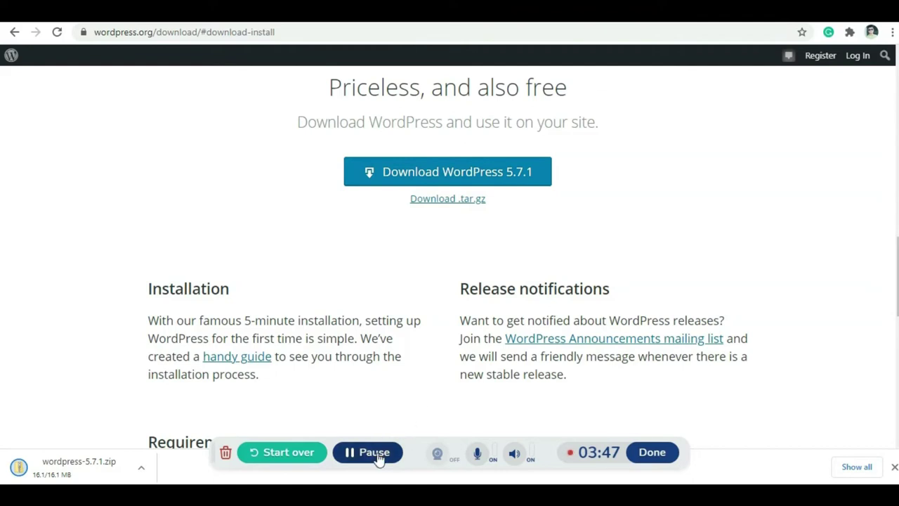
left_click(590, 22)
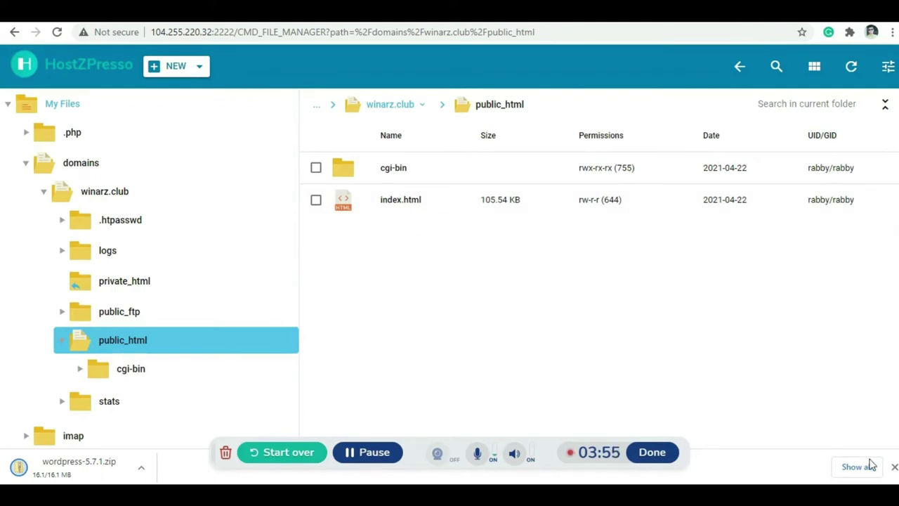
left_click(895, 469)
right_click(465, 253)
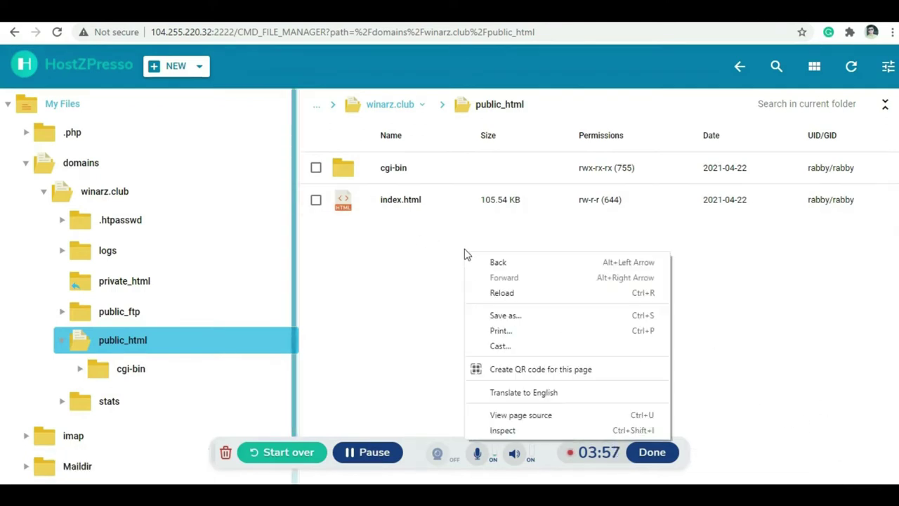
left_click(453, 223)
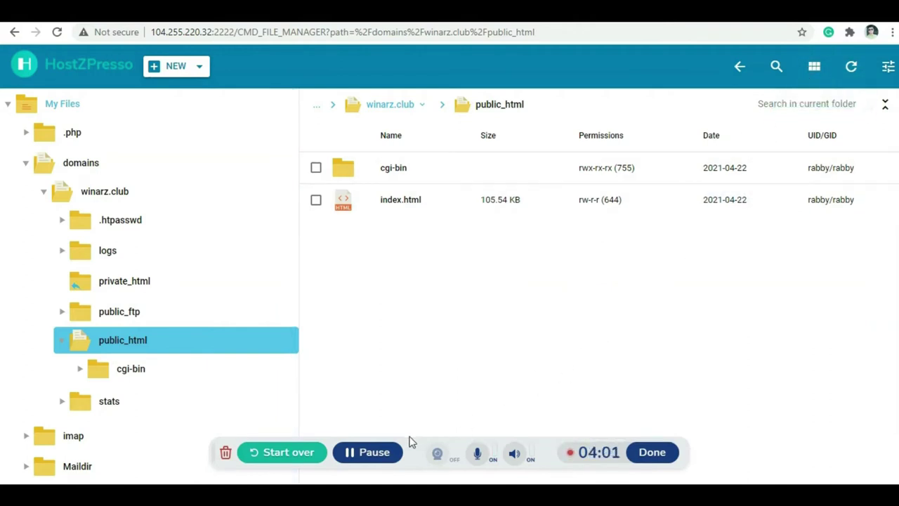
left_click(368, 453)
left_click(367, 453)
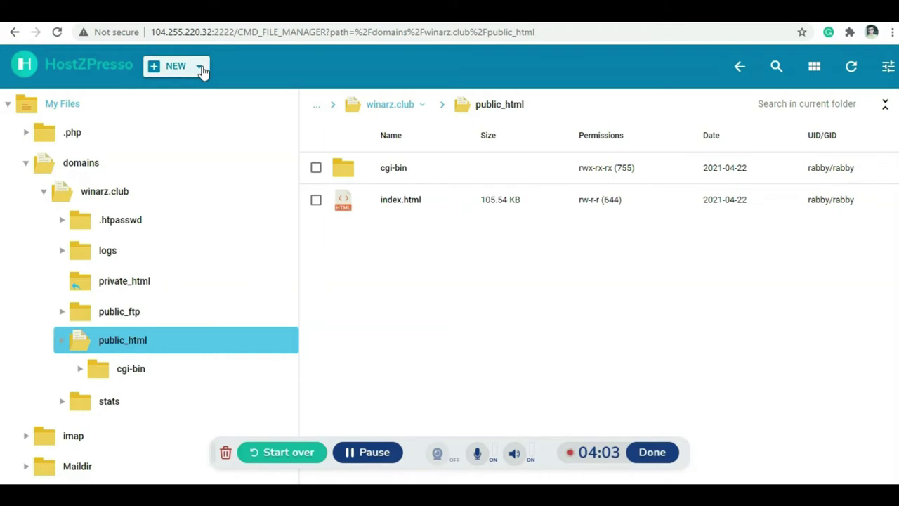
Step: Upload wordpress-5.7.1.zip from the Downloads folder to public_html and close the upload dialog
left_click(200, 69)
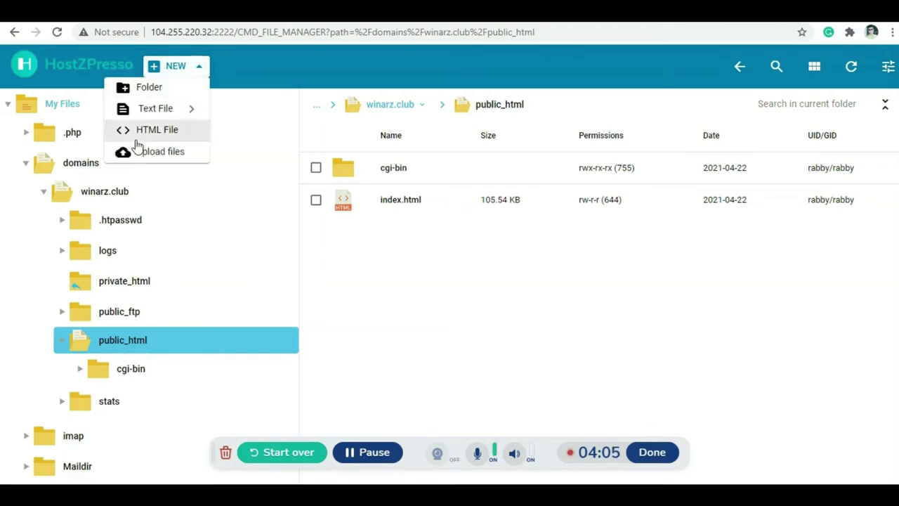
left_click(156, 151)
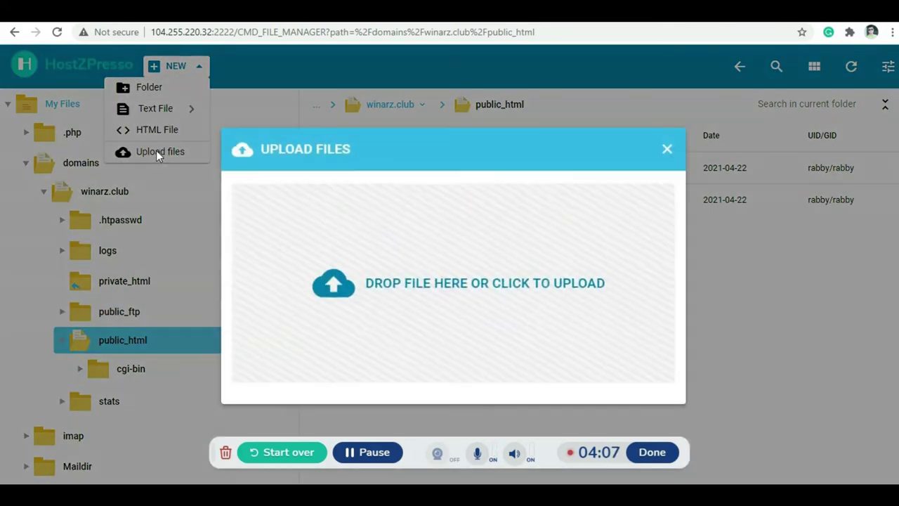
left_click(337, 281)
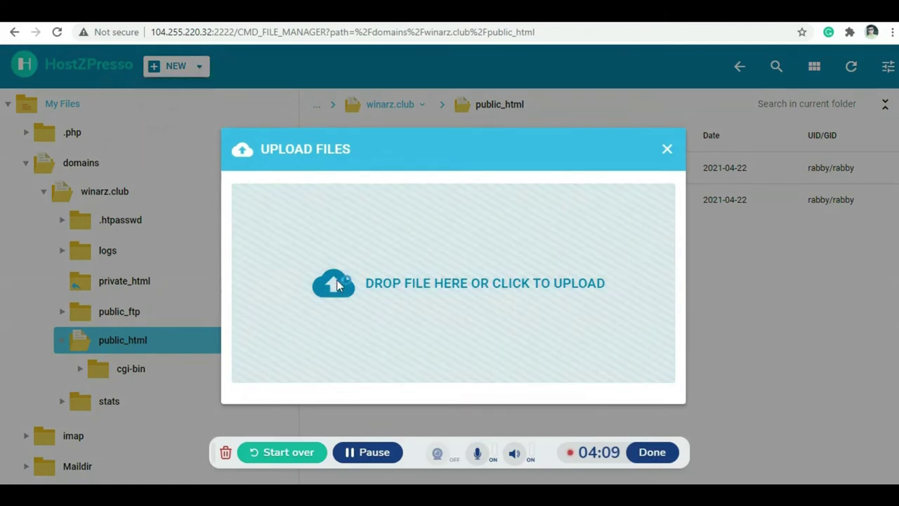
scroll(56, 112, "up", 1)
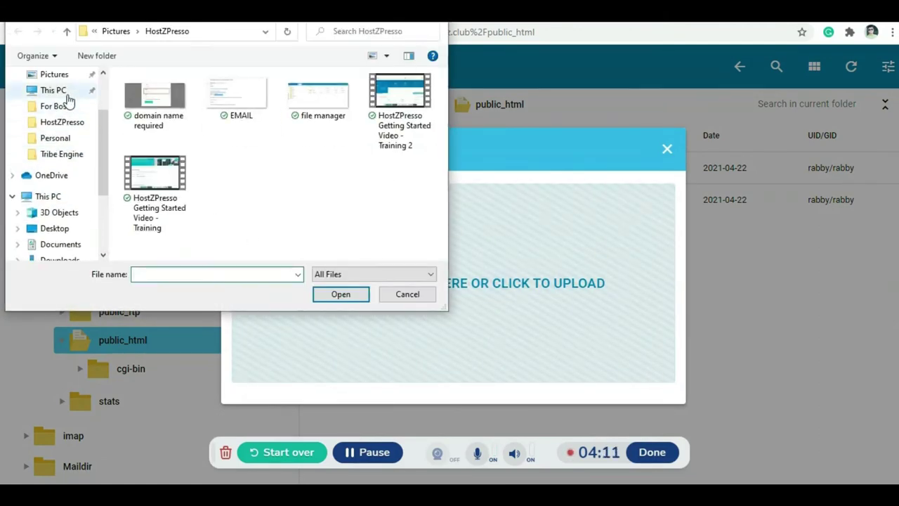
scroll(68, 101, "up", 2)
left_click(56, 117)
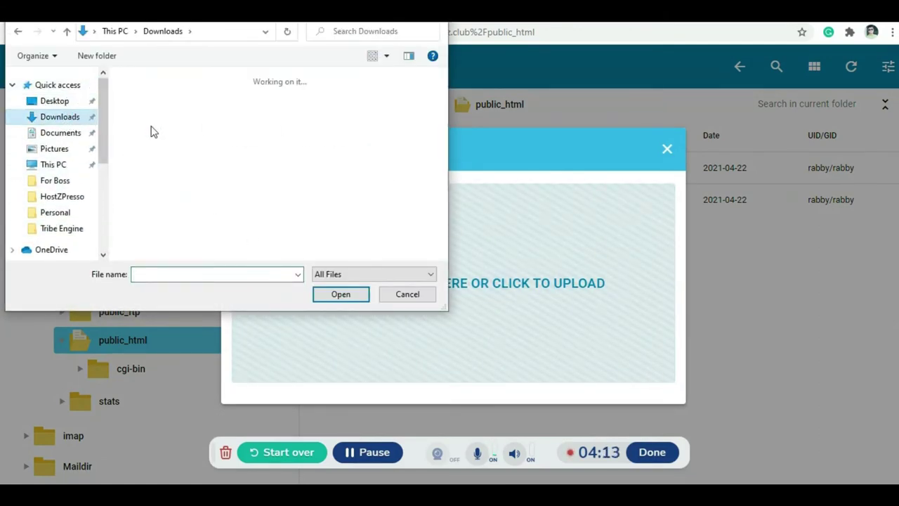
left_click(182, 96)
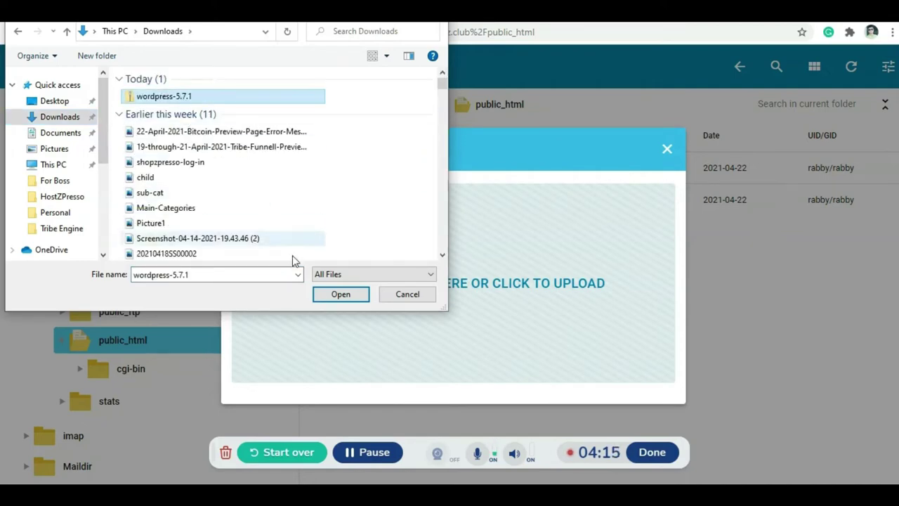
left_click(341, 295)
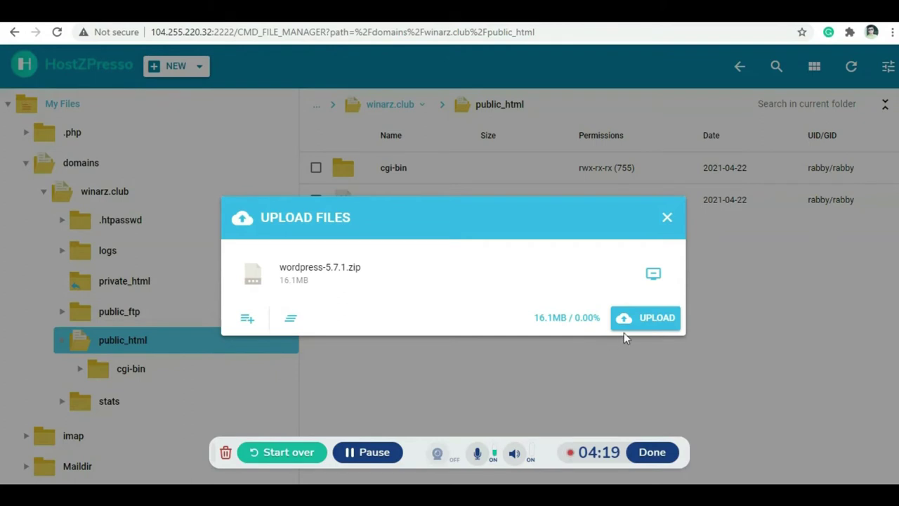
left_click(639, 320)
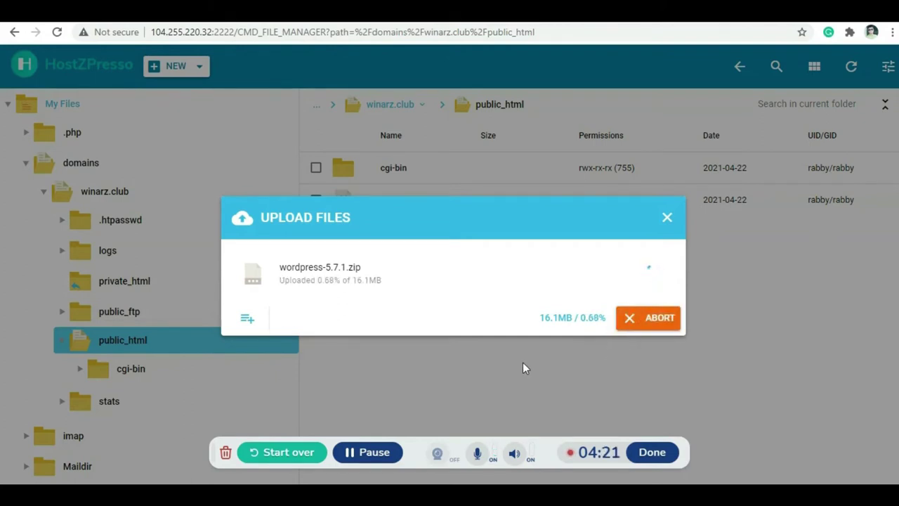
left_click(376, 454)
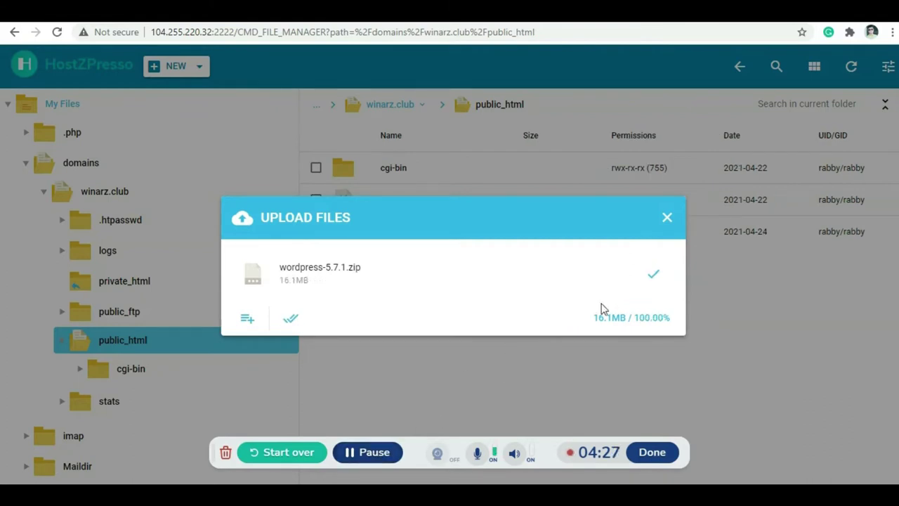
left_click(666, 218)
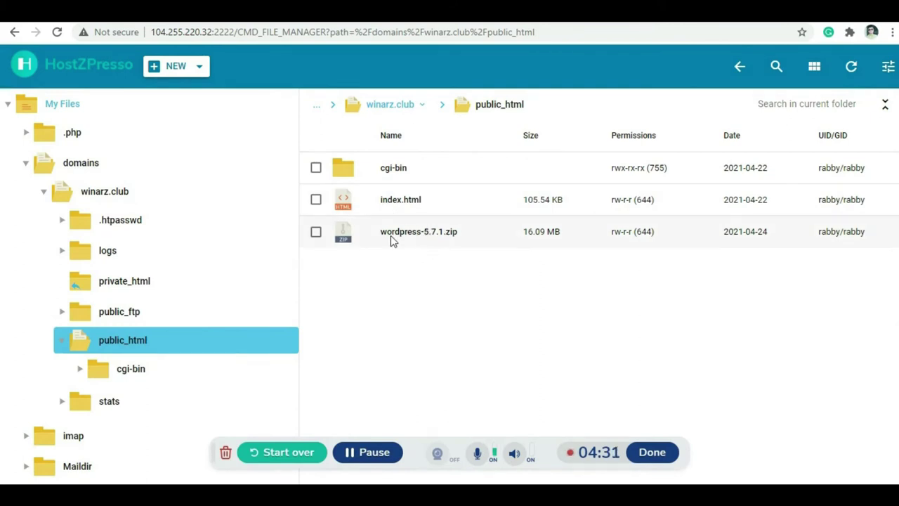
Step: Extract wordpress-5.7.1.zip into the public_html folder of winarz.club
right_click(397, 231)
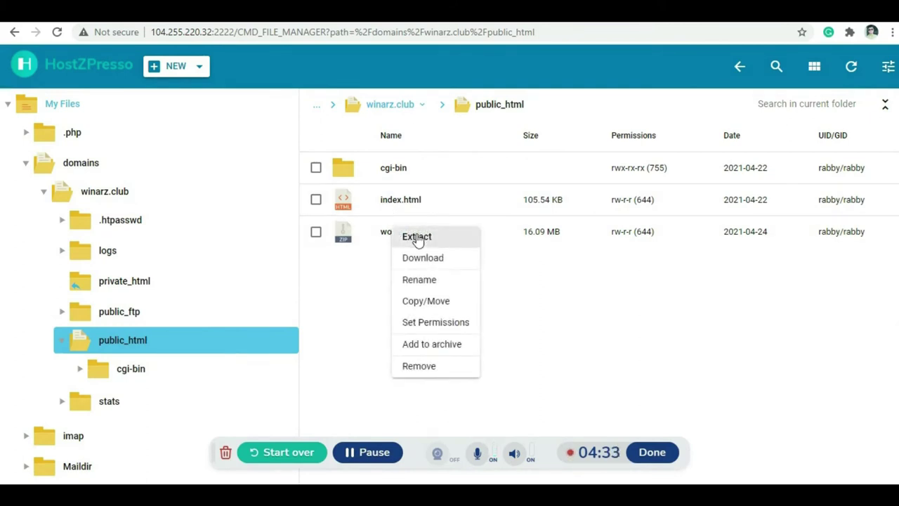
left_click(417, 236)
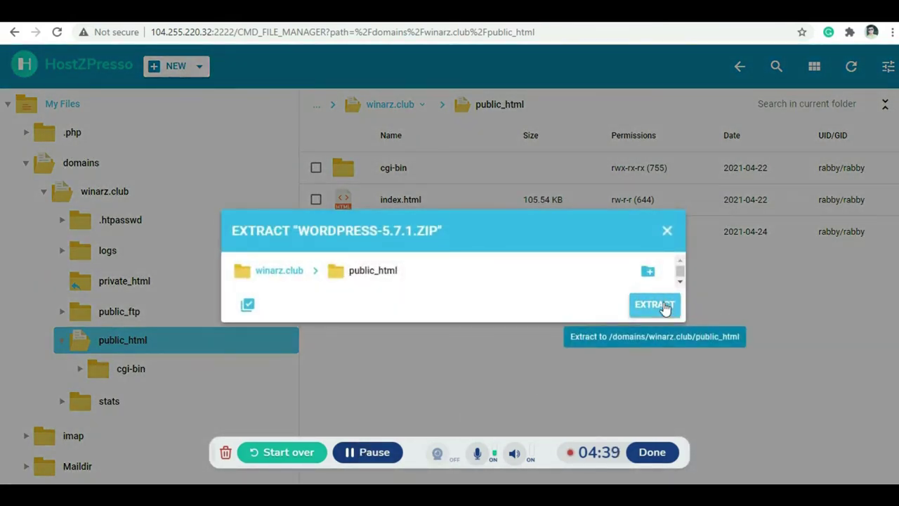
left_click(655, 305)
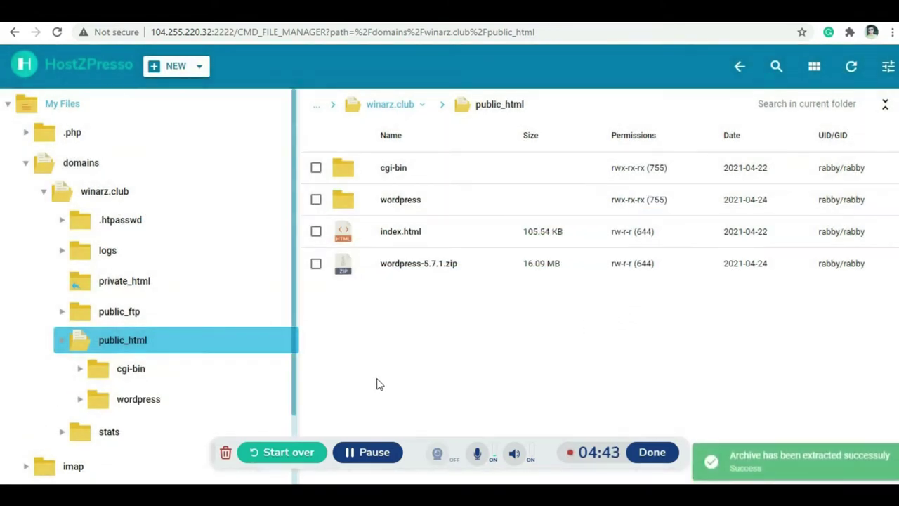
left_click(362, 453)
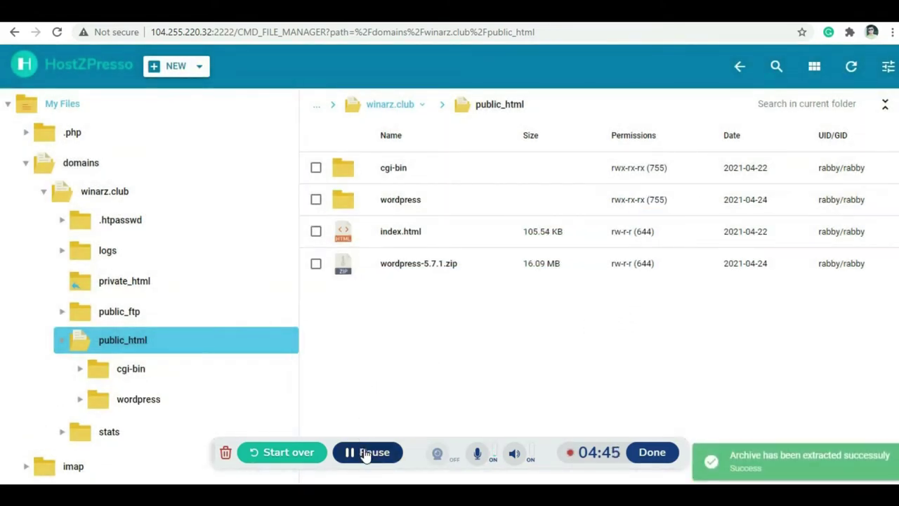
left_click(363, 452)
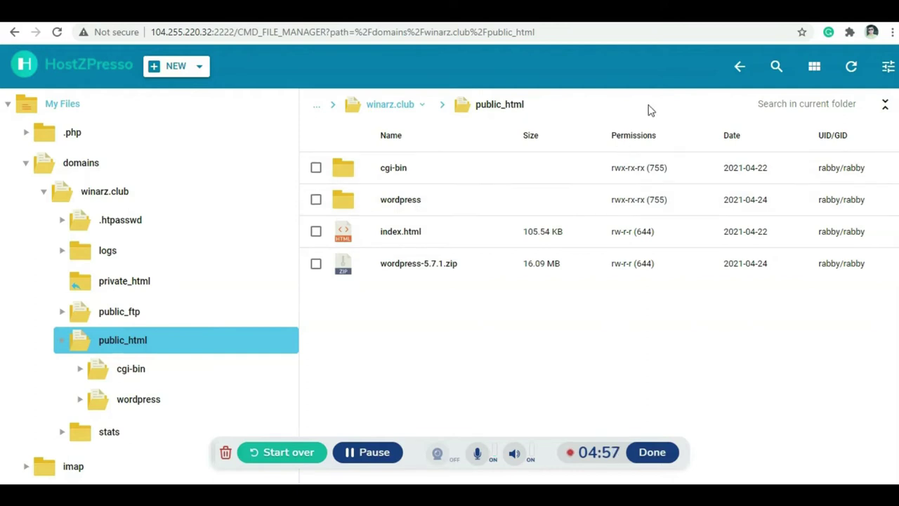
Step: Switch to the WordPress setup page at winarz.club/wordpress, choose English (United States) as the language and continue
key("ctrl+Tab")
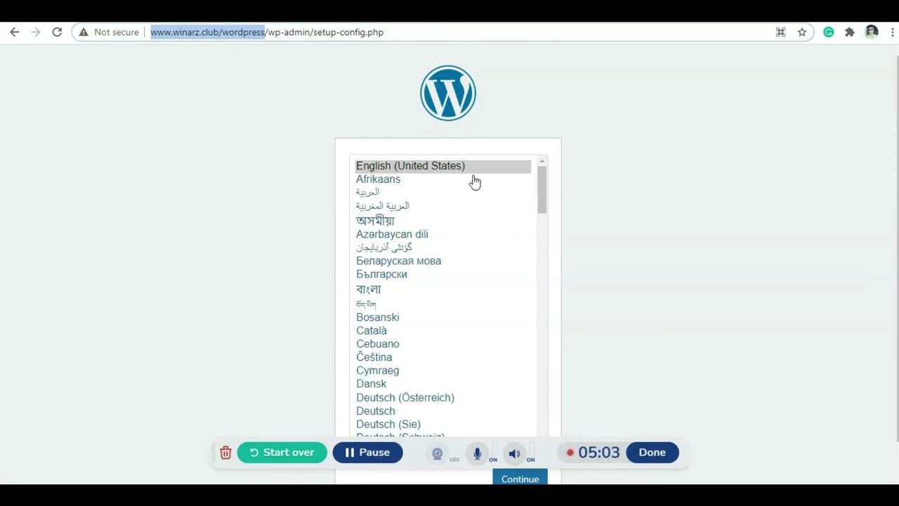
scroll(528, 260, "down", 6)
scroll(637, 275, "down", 1)
scroll(524, 296, "down", 4)
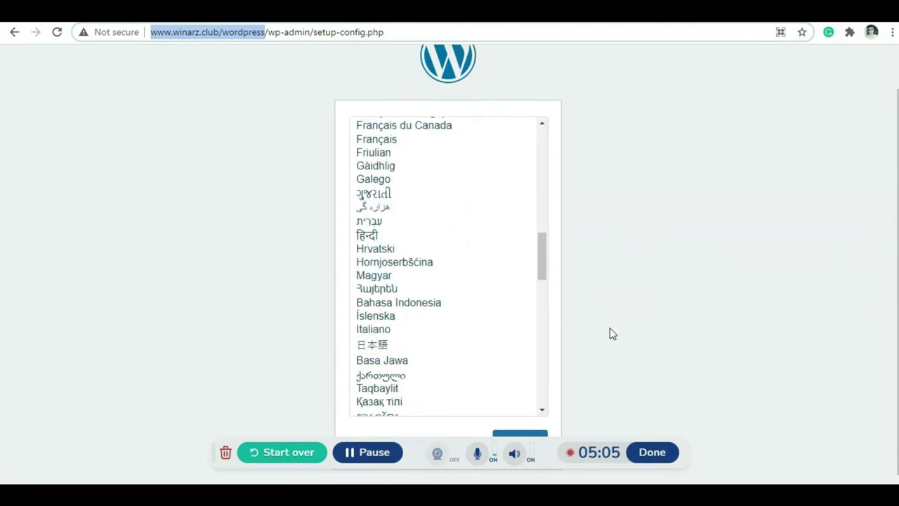
left_click_drag(542, 264, 465, 154)
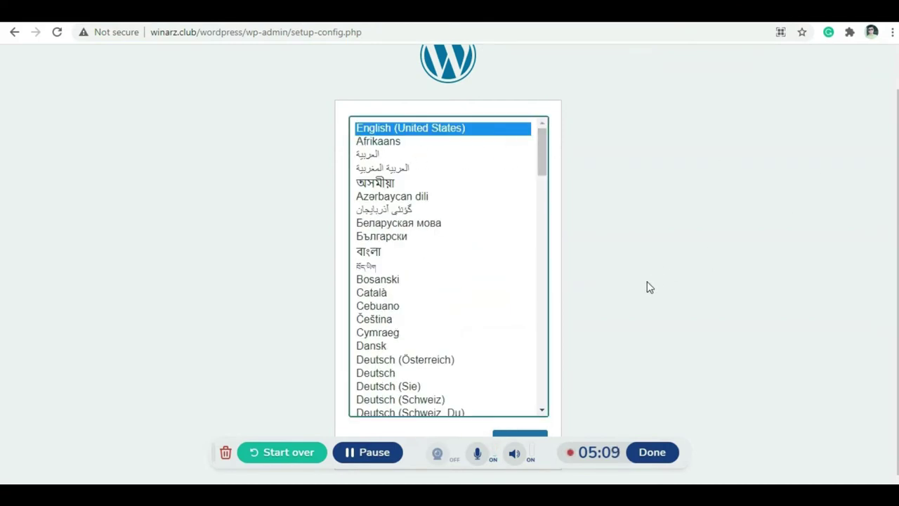
left_click(529, 438)
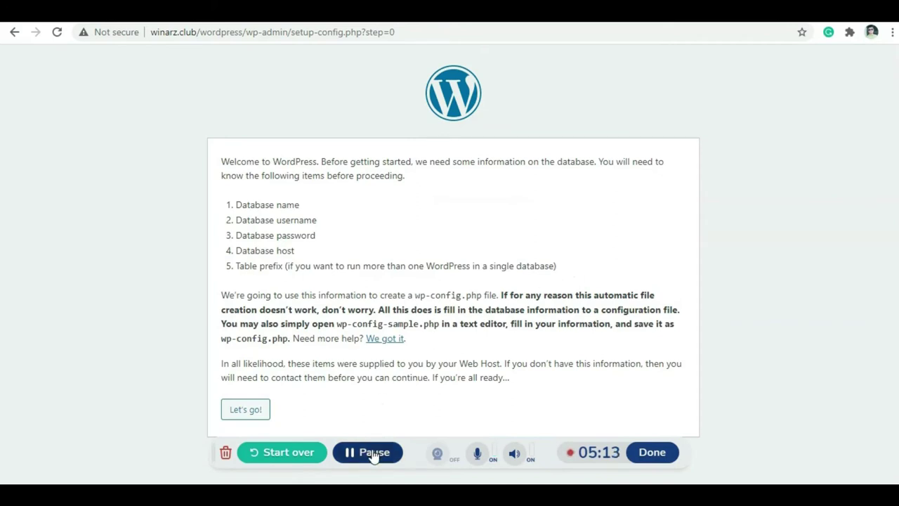
Step: Submit the database name, username and password with host localhost and table prefix wp_, and run the WordPress installation
left_click(256, 410)
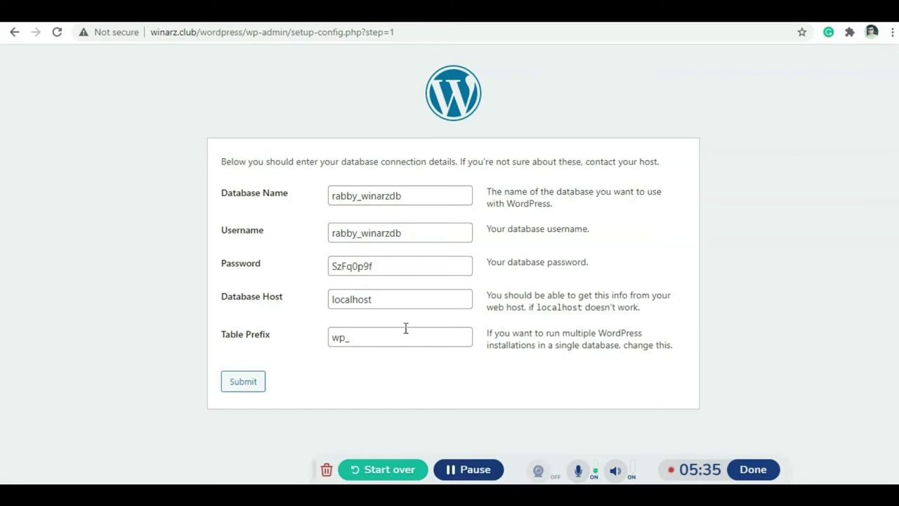
left_click(241, 387)
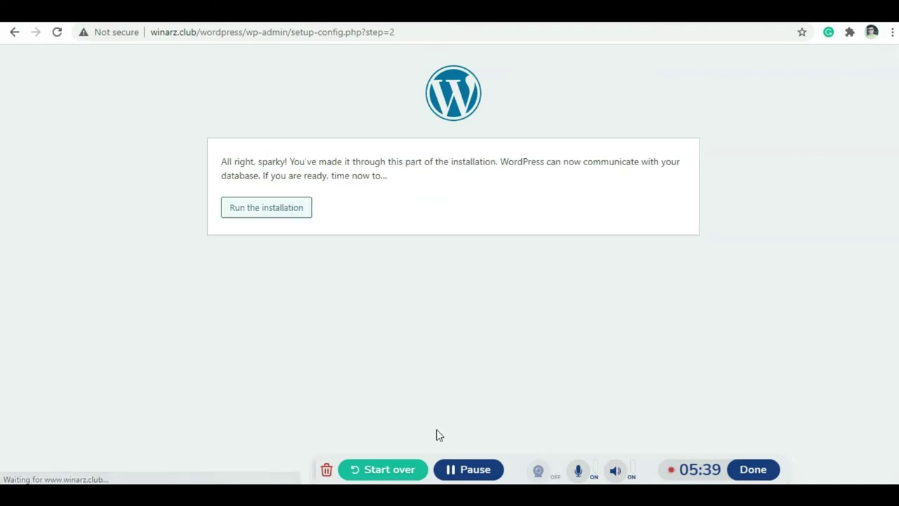
left_click(267, 211)
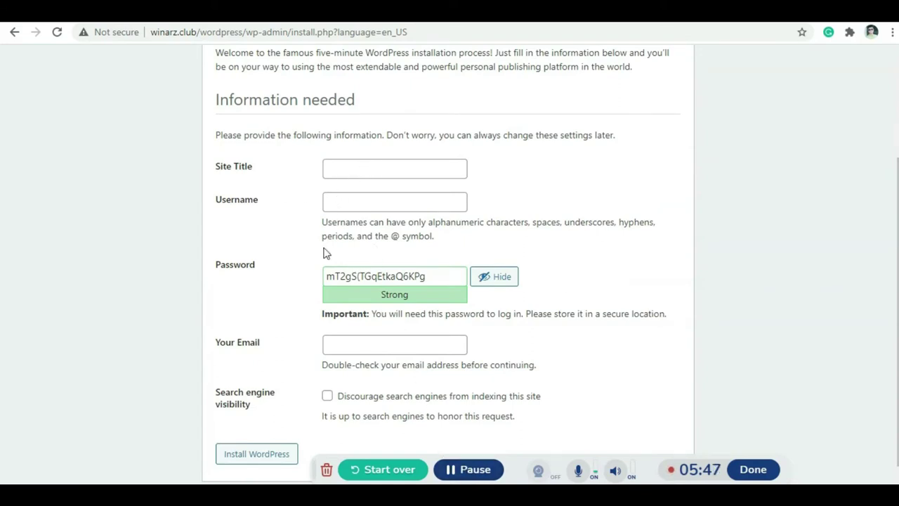
Step: Fill in the site title Winarz, the username winarzclub and the administrator's email address
left_click(352, 171)
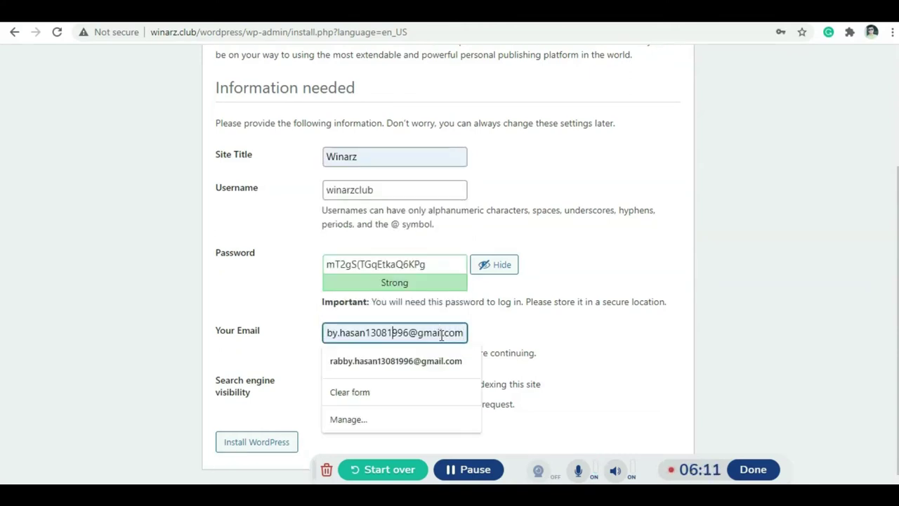
key("Left")
key("Left")
key("Left")
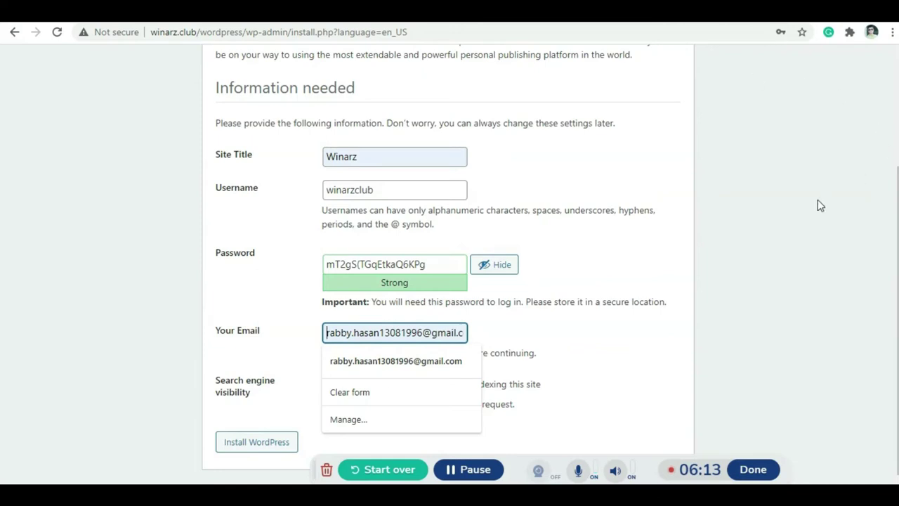
left_click(728, 228)
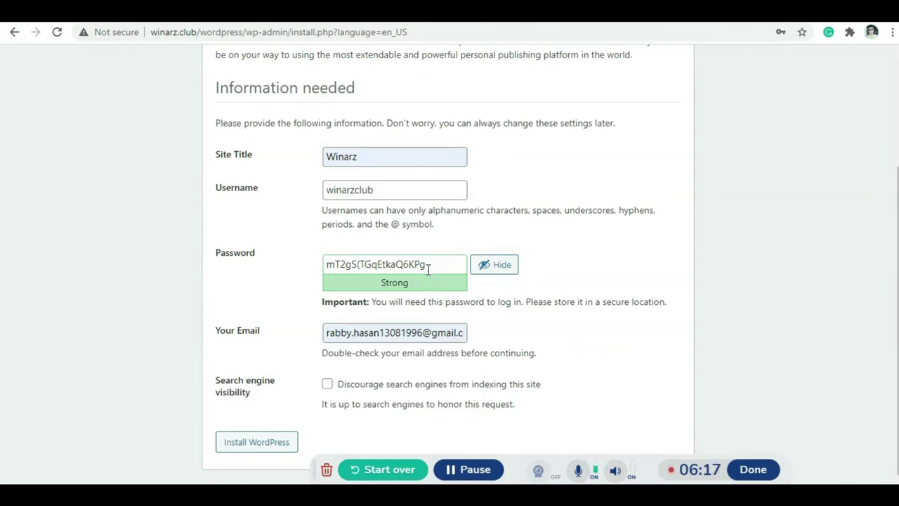
Step: Copy the generated admin password to the notes, install WordPress, and dismiss the browser's offer to save the password
left_click_drag(428, 267, 322, 266)
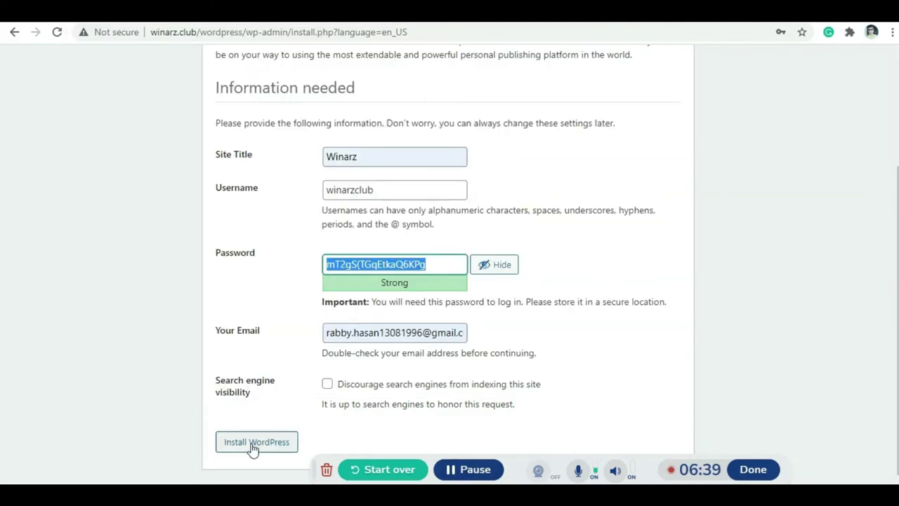
left_click(267, 446)
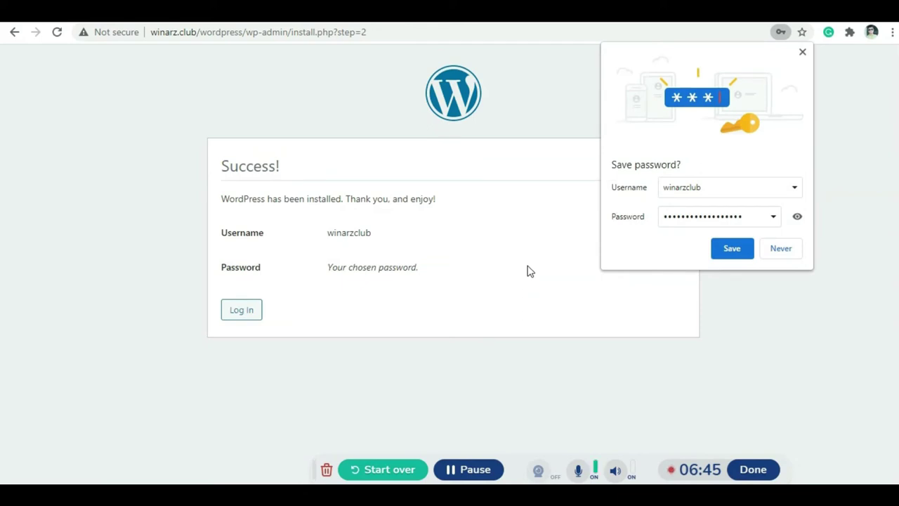
left_click(802, 52)
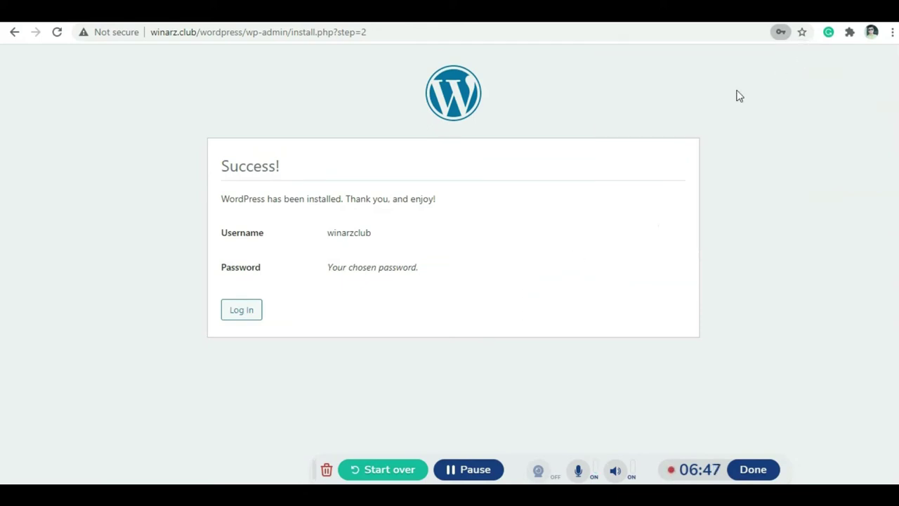
Step: Open the WordPress login page and paste its address into the Notepad notes above the username, followed by a blank line
left_click(250, 315)
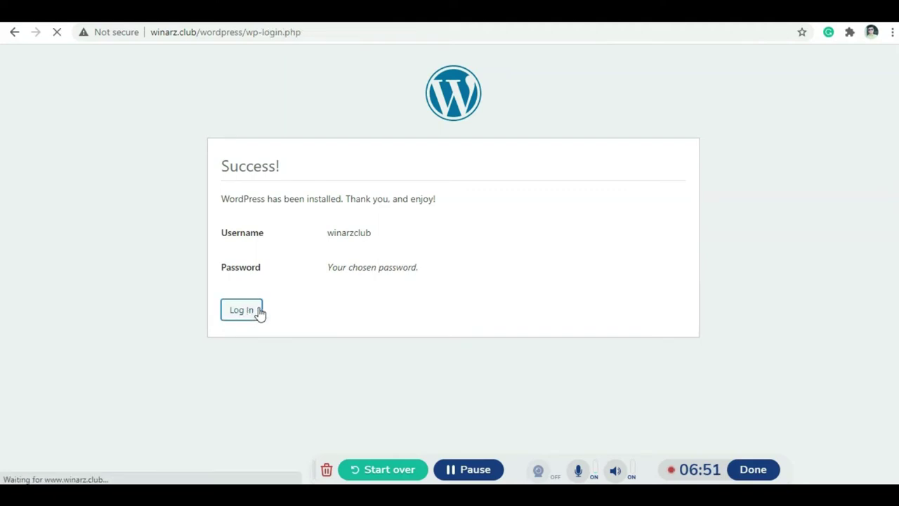
left_click(212, 31)
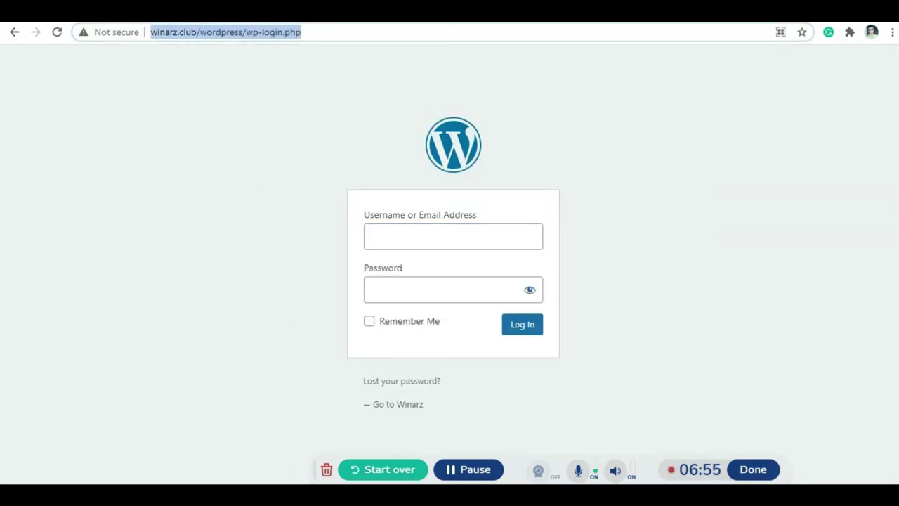
key("ctrl+c")
key("alt+Tab")
key("ctrl+v")
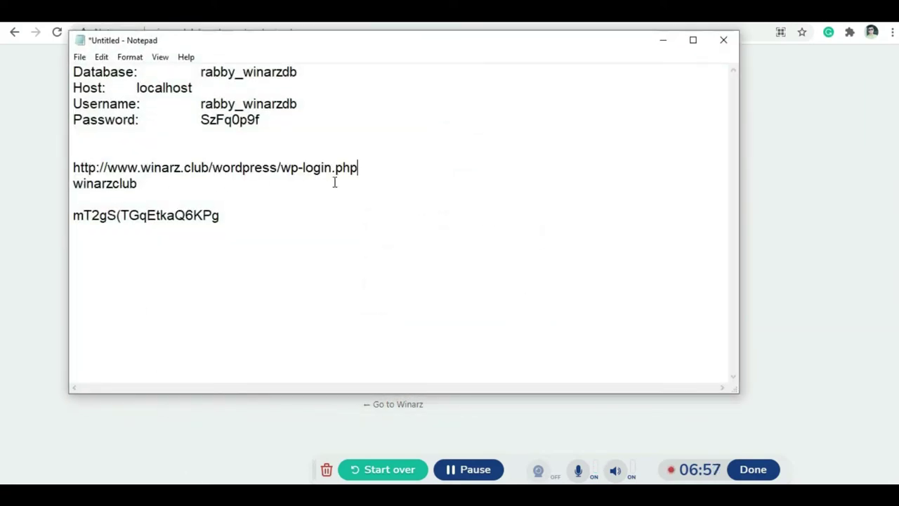
key("Return")
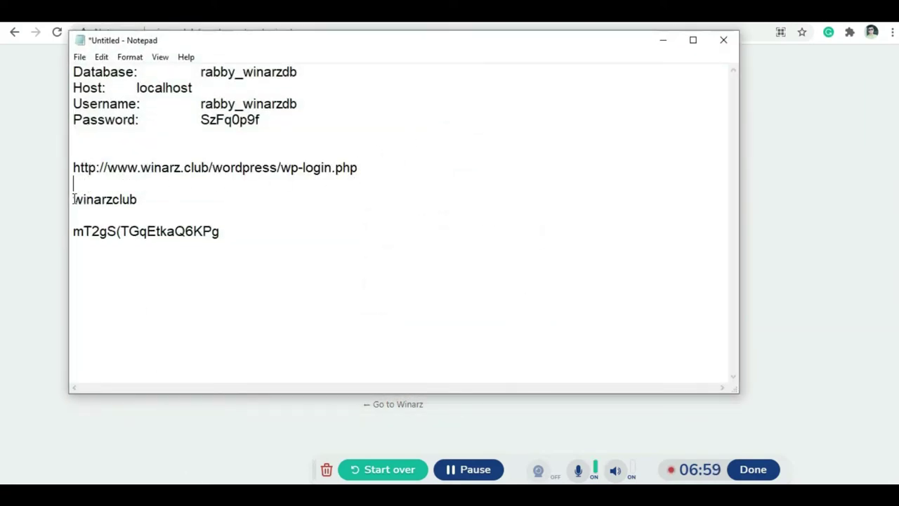
Step: Copy the username winarzclub from the Notepad notes into the WordPress login form
left_click_drag(74, 199, 147, 200)
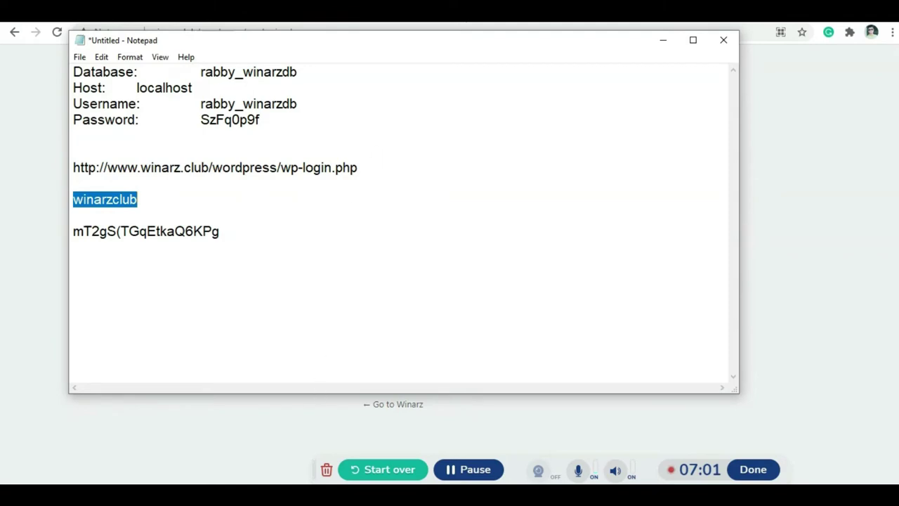
left_click(663, 40)
left_click(403, 228)
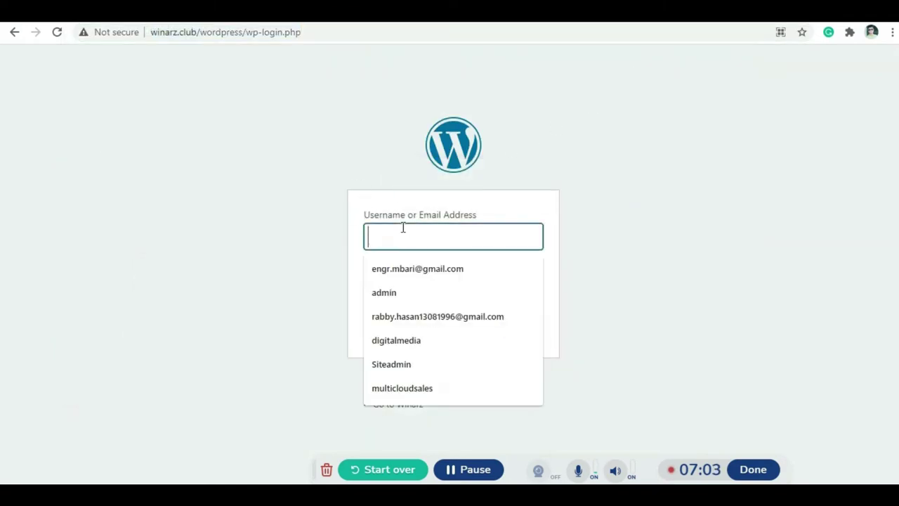
key("ctrl+v")
Step: Copy the admin password from the Notepad notes into the login form, log in to WordPress, and dismiss the browser's offer to save it
left_click(424, 279)
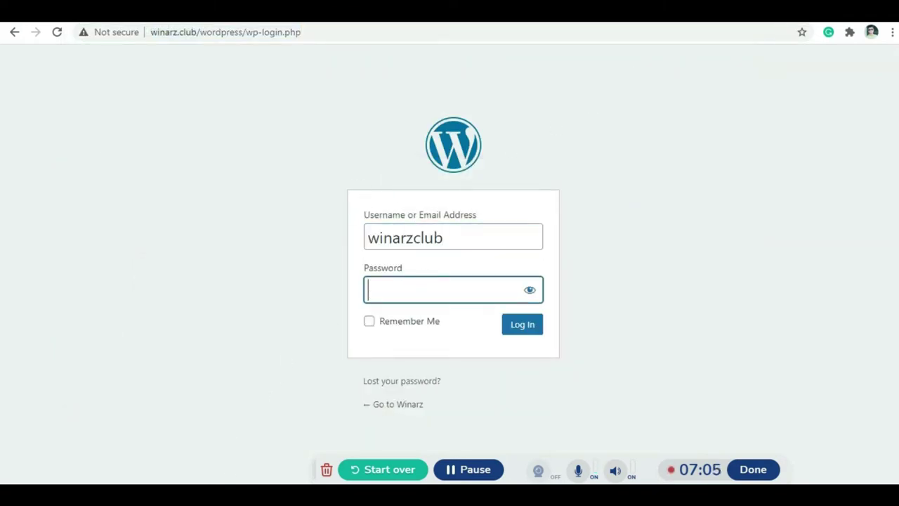
key("alt+Tab")
left_click_drag(73, 232, 247, 228)
left_click(663, 40)
key("ctrl+v")
left_click(529, 326)
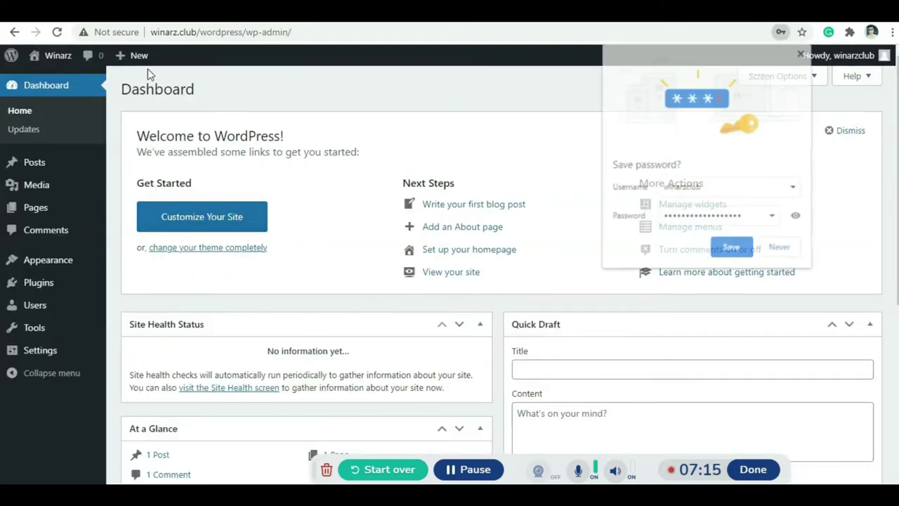
left_click(801, 52)
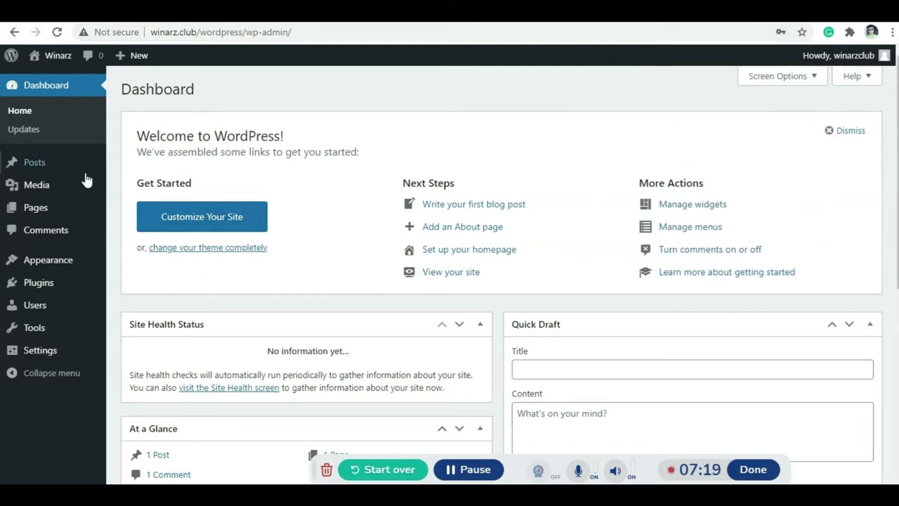
Step: Revisit the public_html files and the WordPress 5.7.1 download page, and return to the site's WordPress dashboard
mouse_move(86, 176)
key("ctrl+Tab")
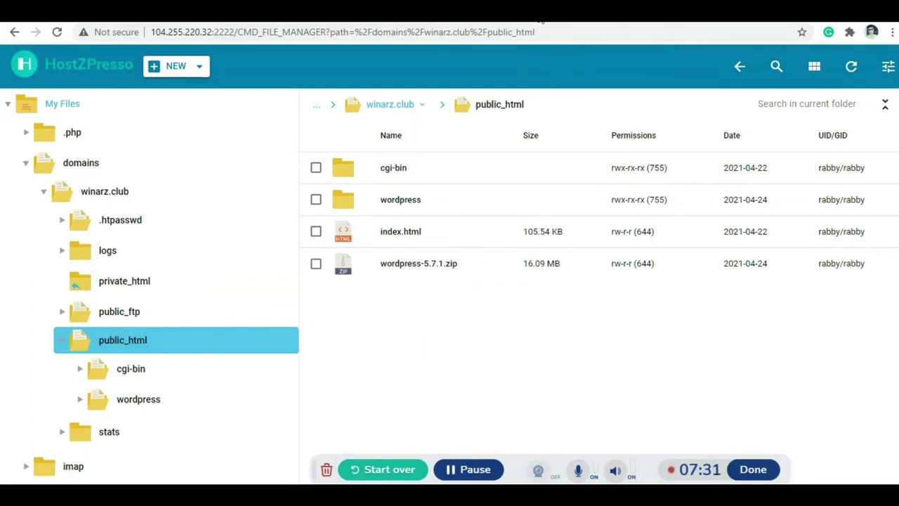
left_click(675, 11)
scroll(446, 265, "up", 2)
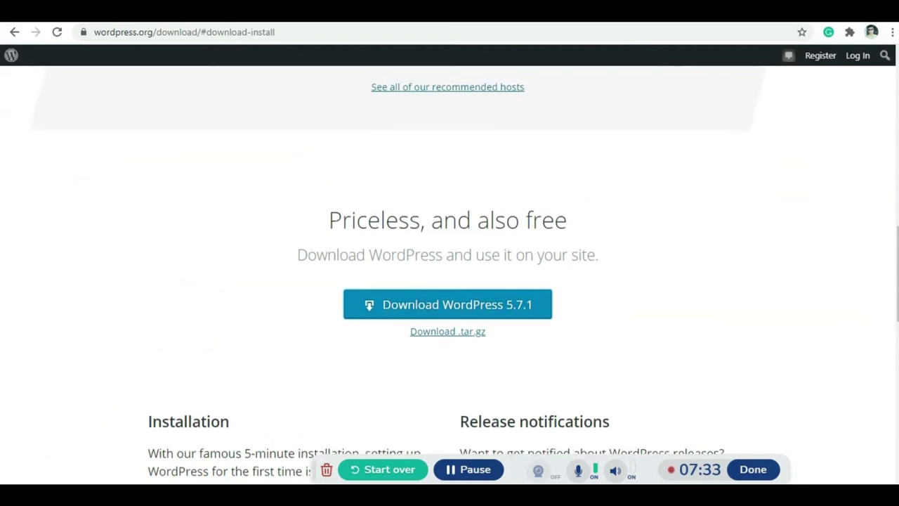
left_click(661, 10)
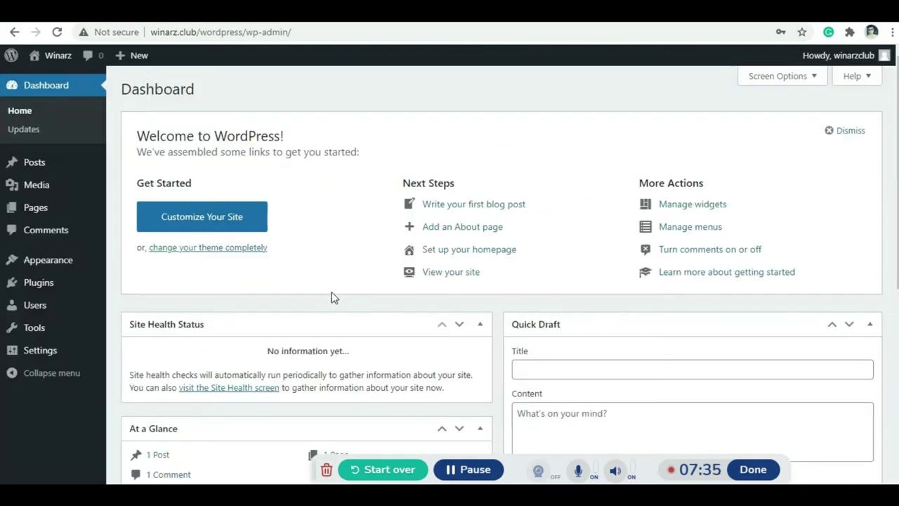
left_click(473, 469)
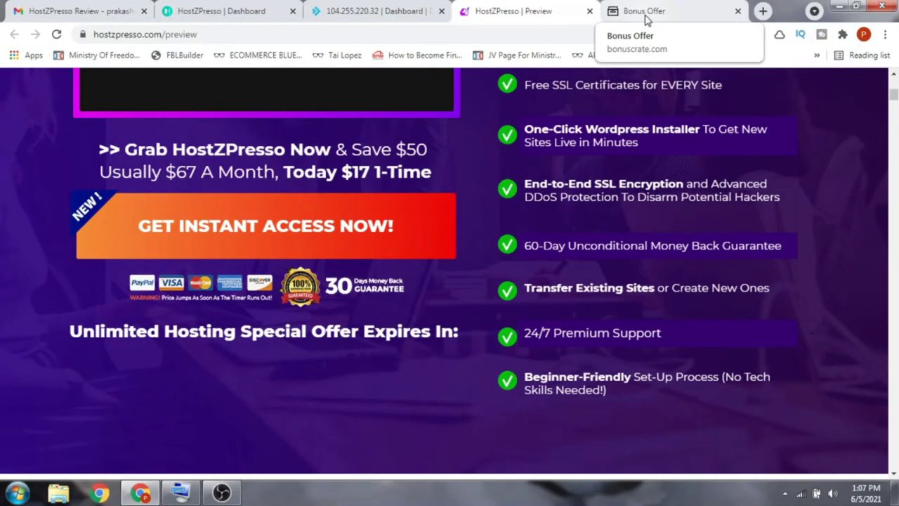
Step: Open the HostZPresso bonus offer page and review its product description, pricing, key benefits and first bonus
left_click(645, 11)
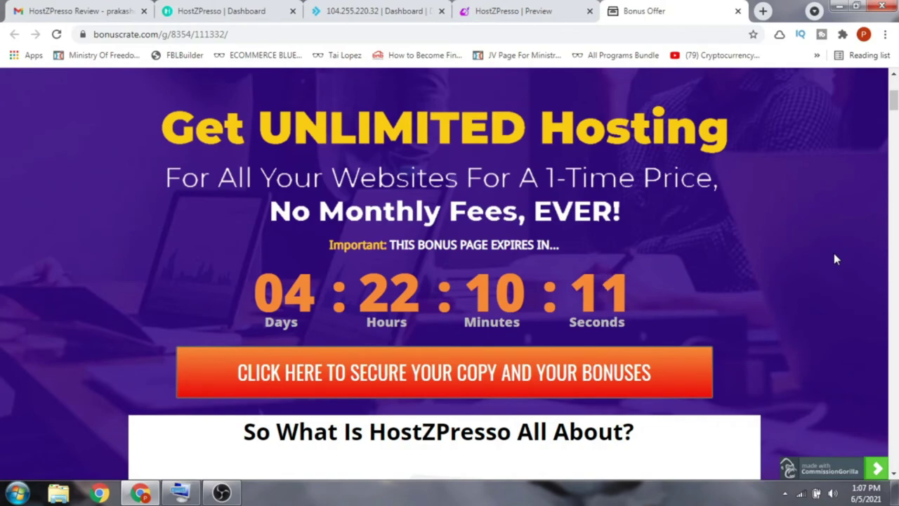
left_click(892, 318)
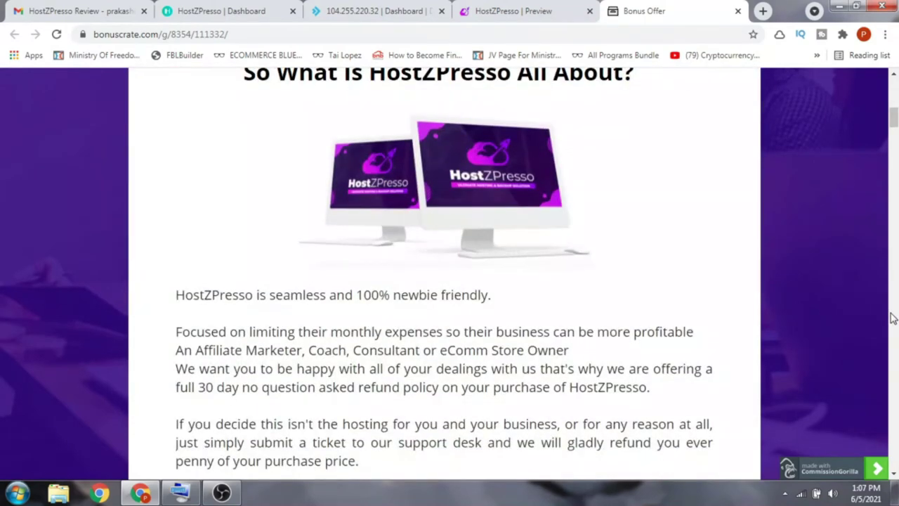
left_click(892, 318)
left_click(893, 318)
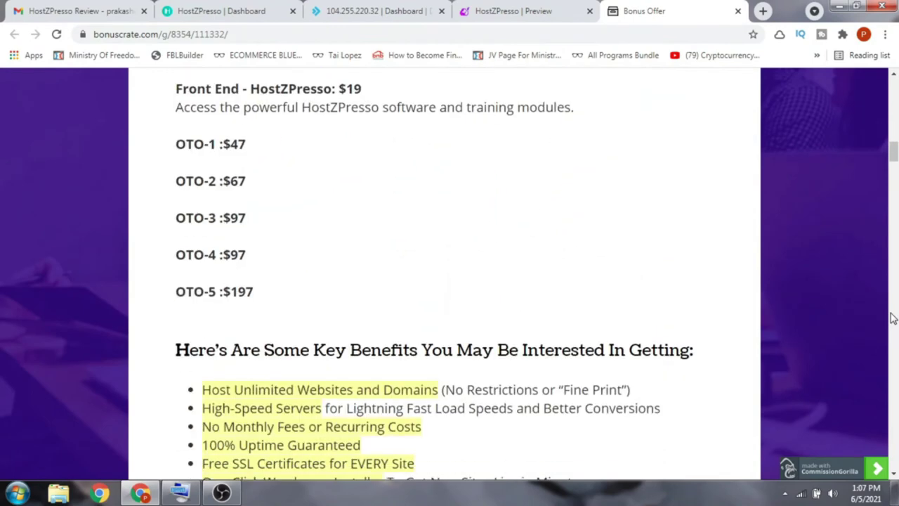
left_click(892, 319)
left_click(892, 319)
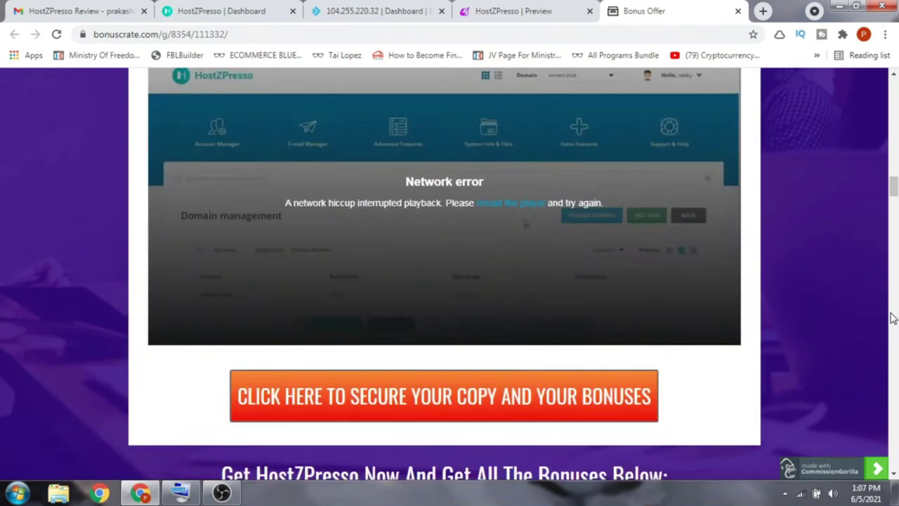
left_click(892, 318)
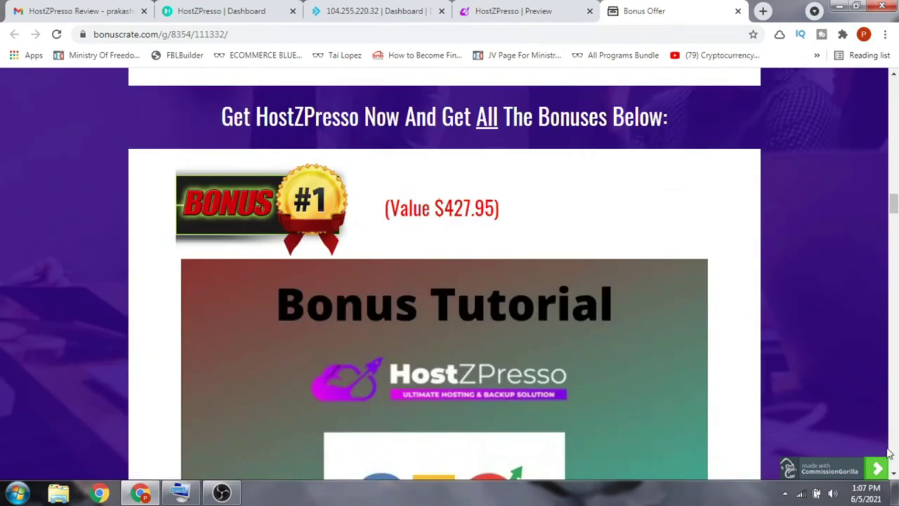
left_click(894, 467)
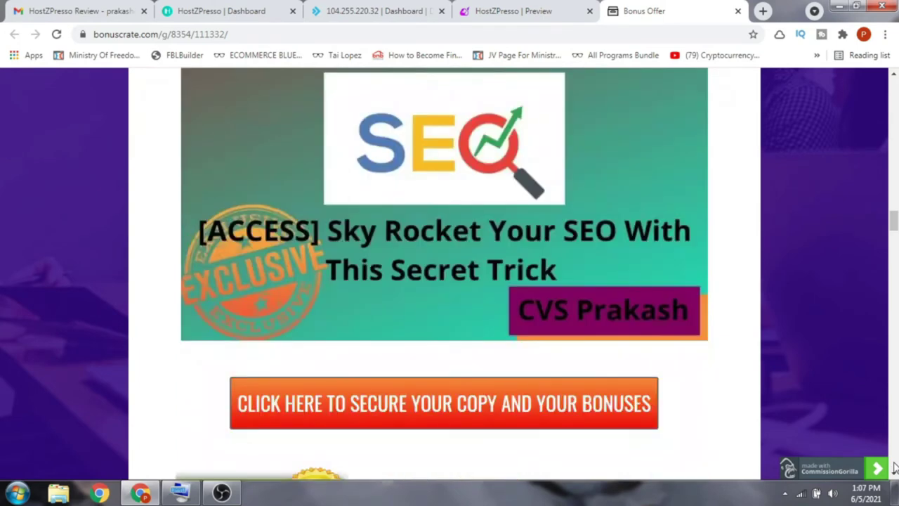